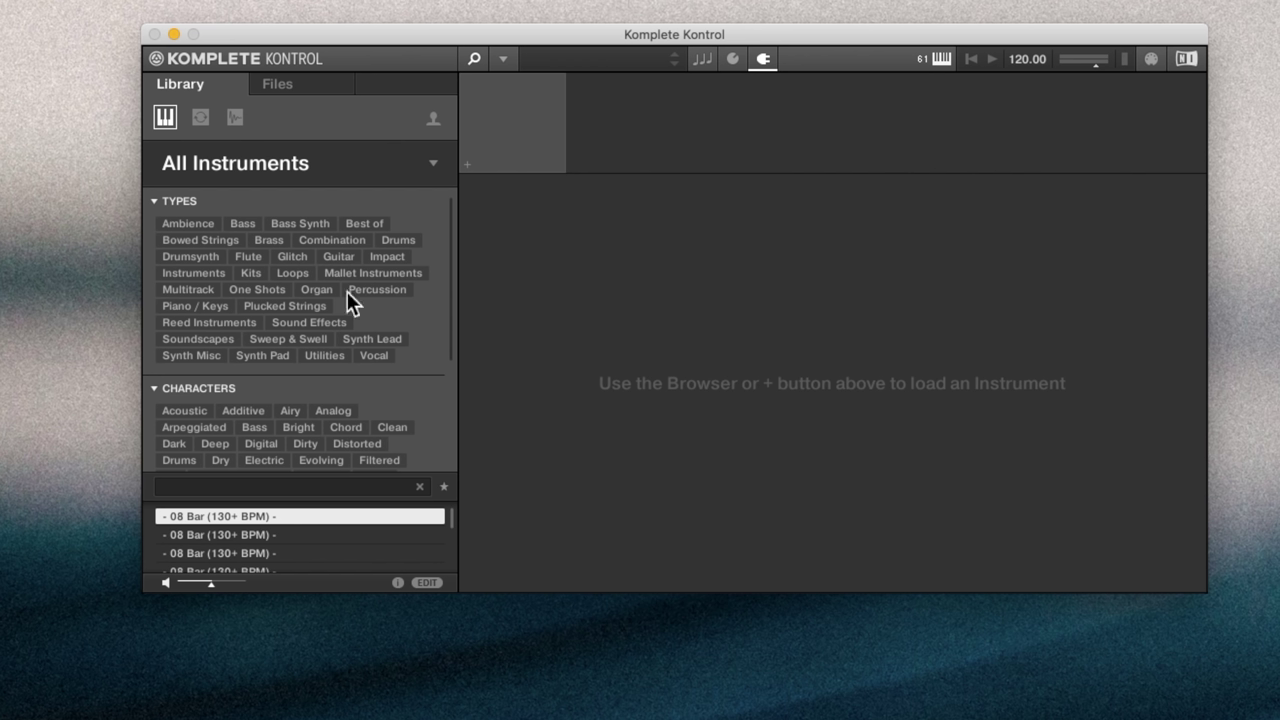
# Step: Browse Instruments > Native Instruments to Battery 4 (VST), then close the menu without loading it
pyautogui.click(504, 58)
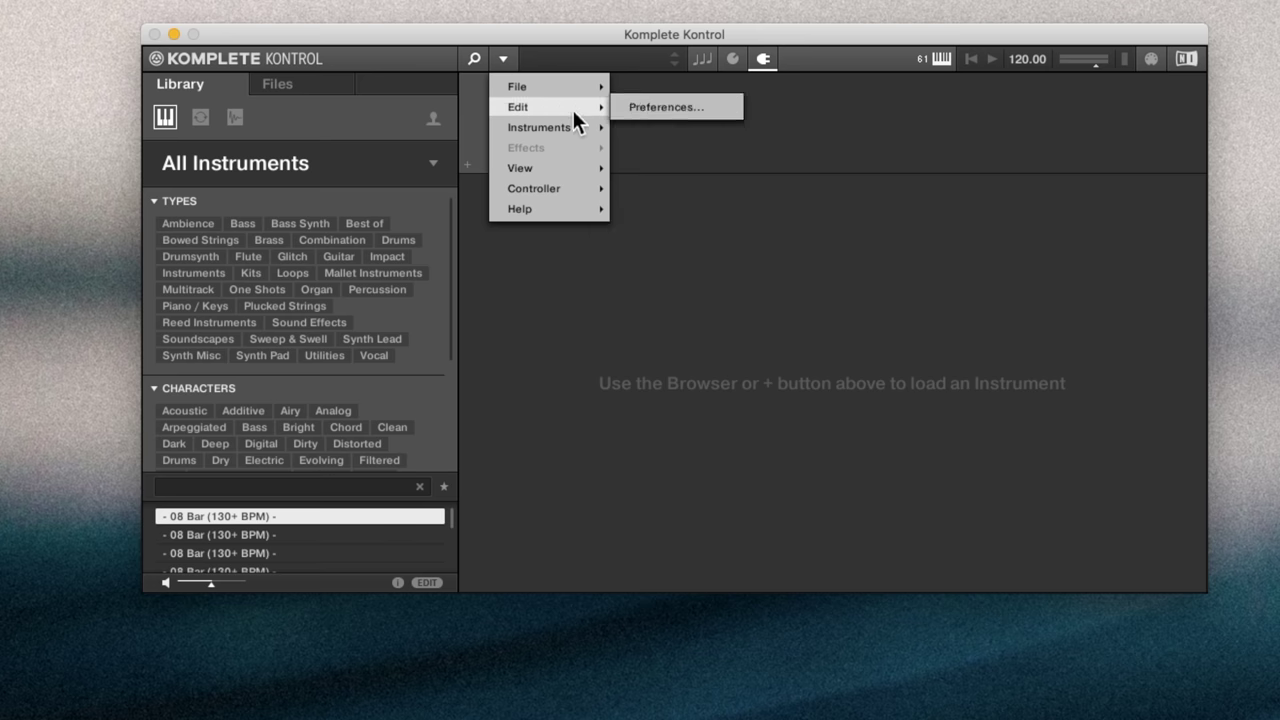
pyautogui.moveTo(568, 127)
pyautogui.moveTo(748, 130)
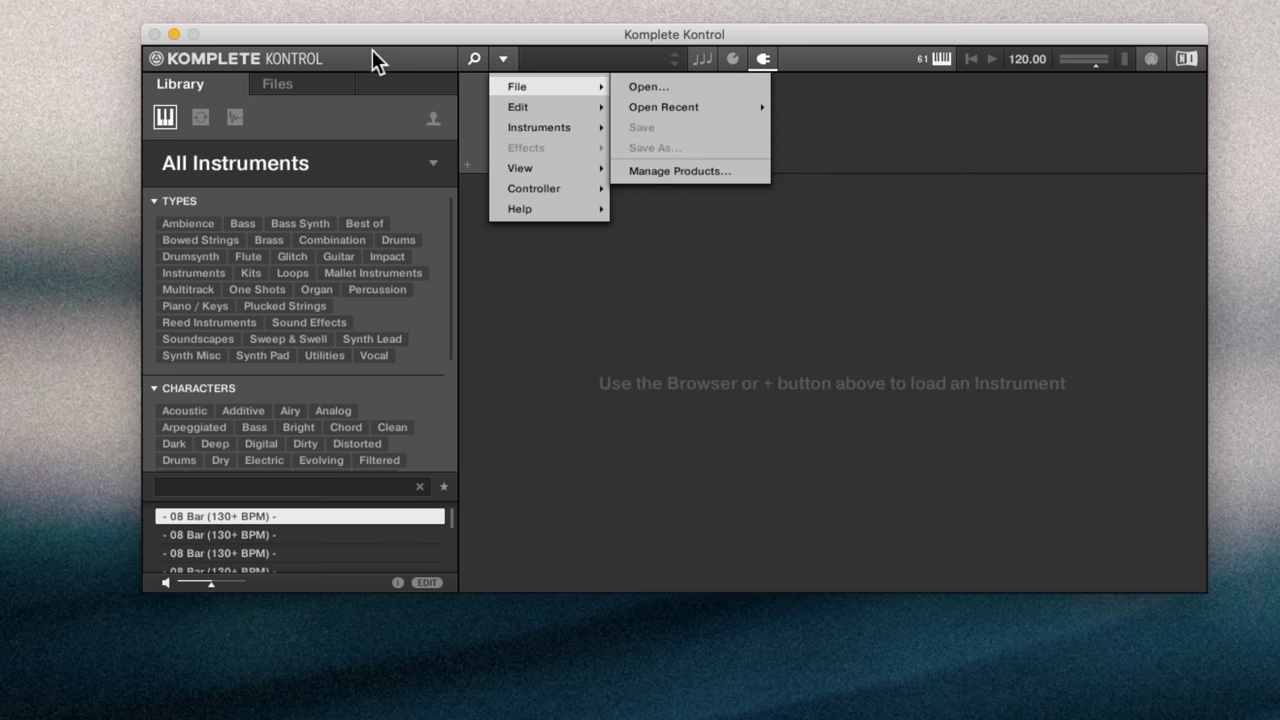
pyautogui.click(153, 133)
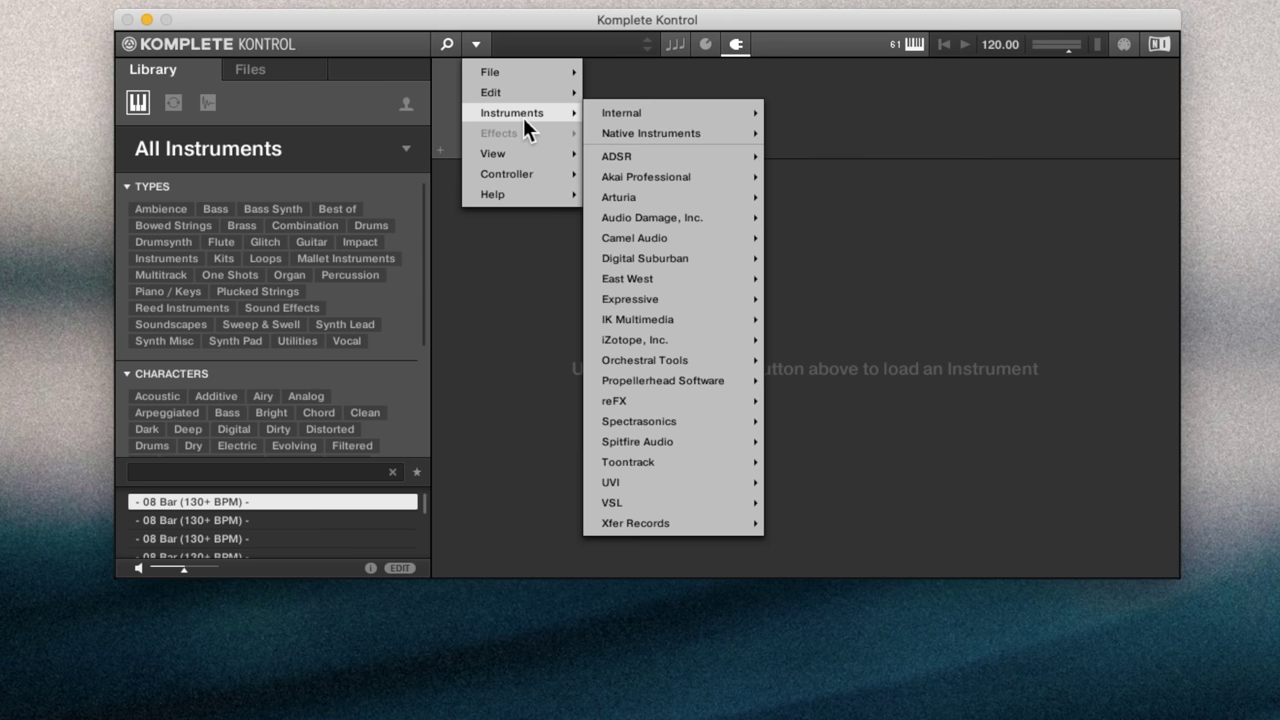
pyautogui.moveTo(662, 135)
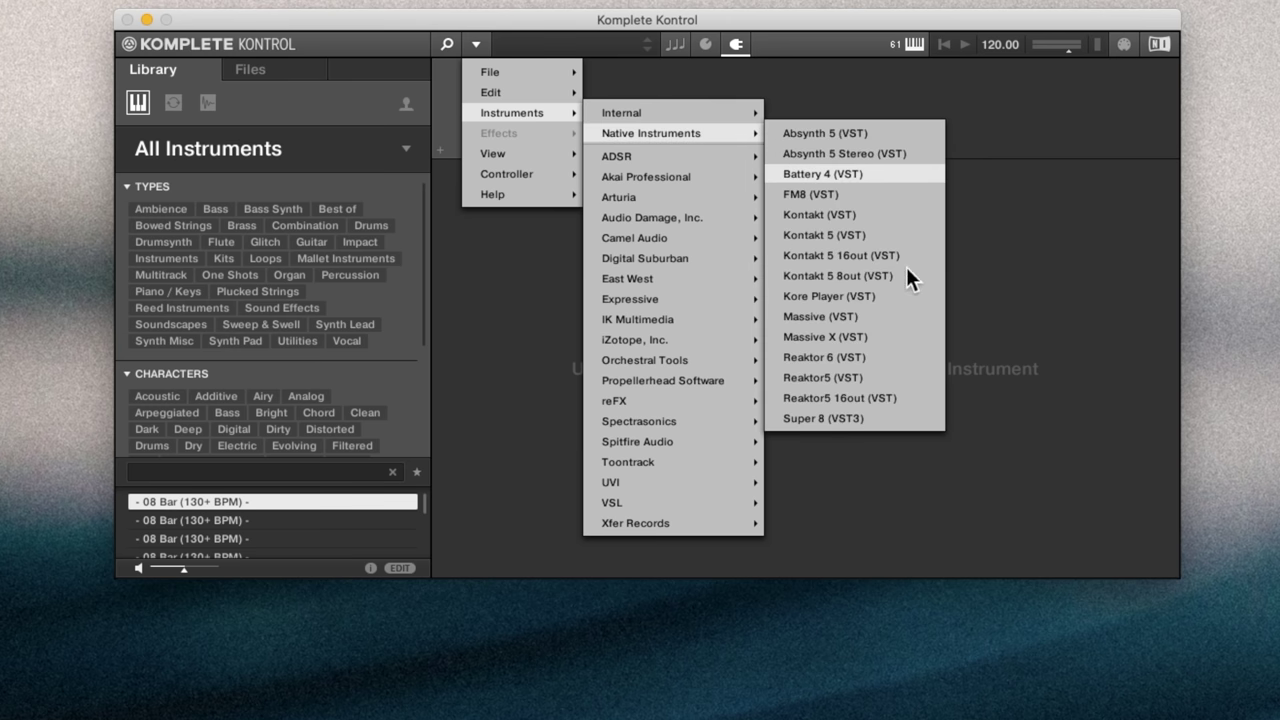
# Step: Load Battery 4 and switch it to Edit View with the Files tab showing
pyautogui.click(822, 174)
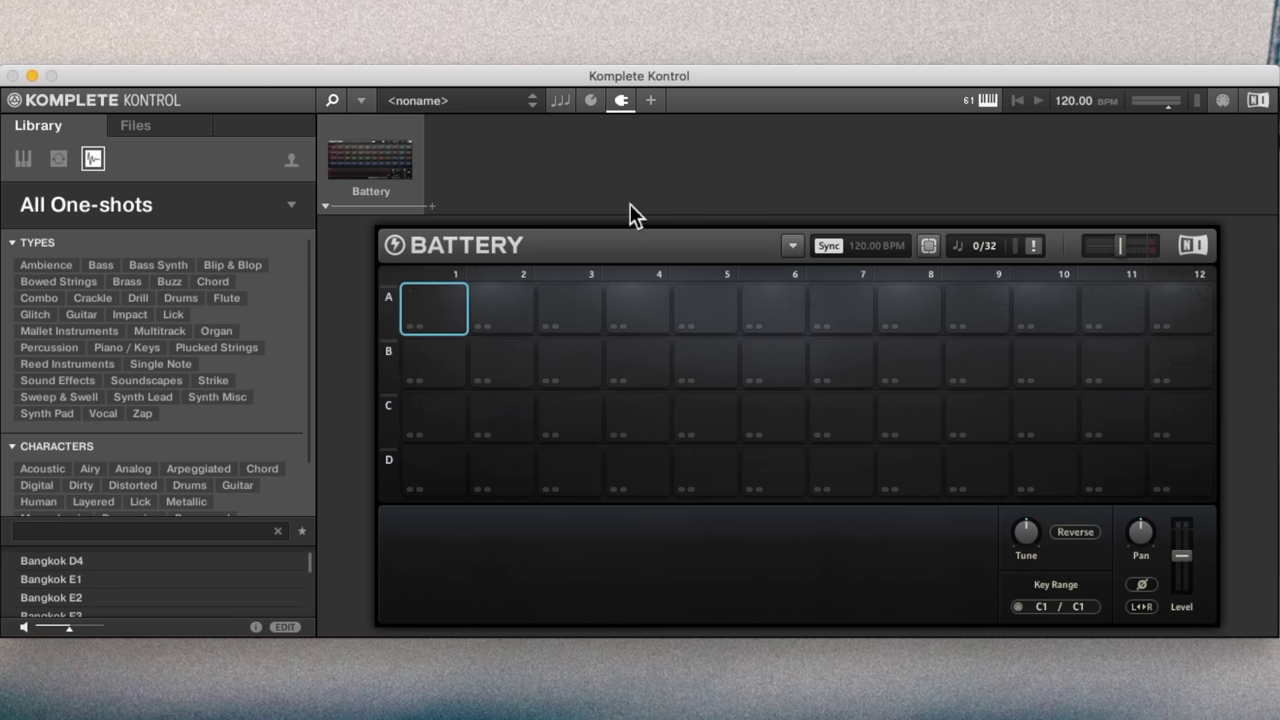
pyautogui.click(364, 100)
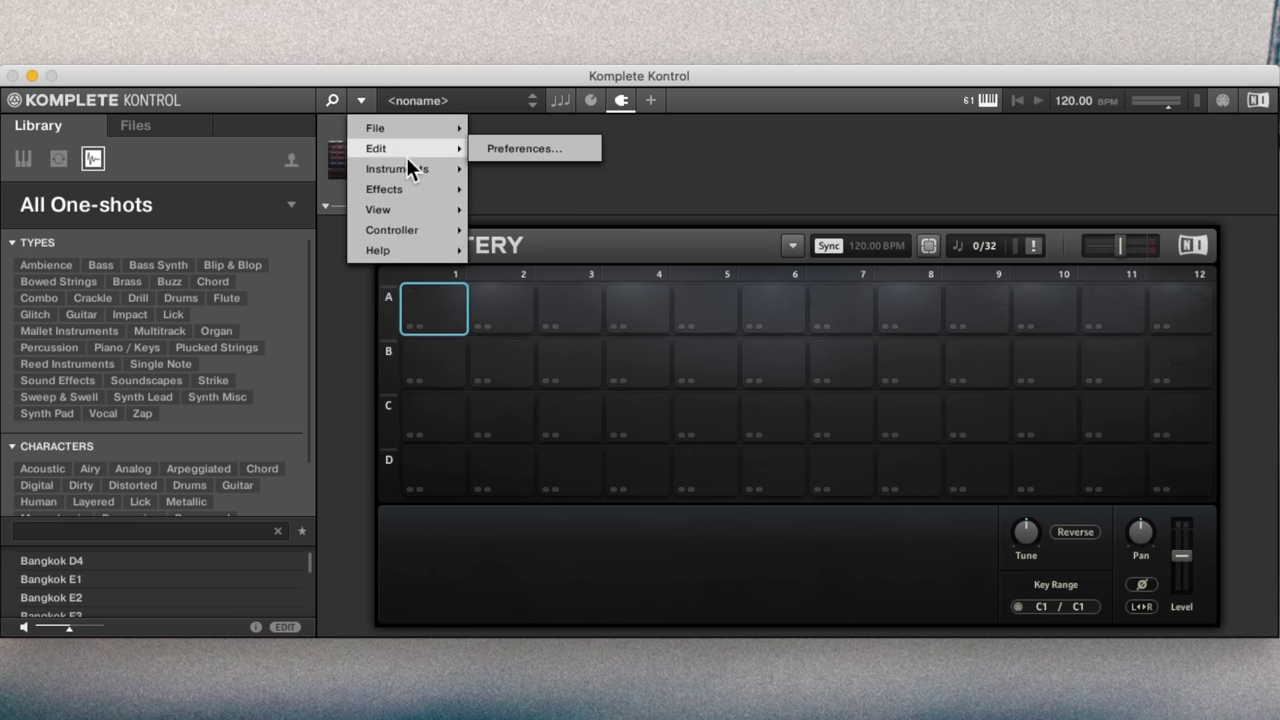
pyautogui.moveTo(401, 167)
pyautogui.moveTo(418, 209)
pyautogui.click(510, 356)
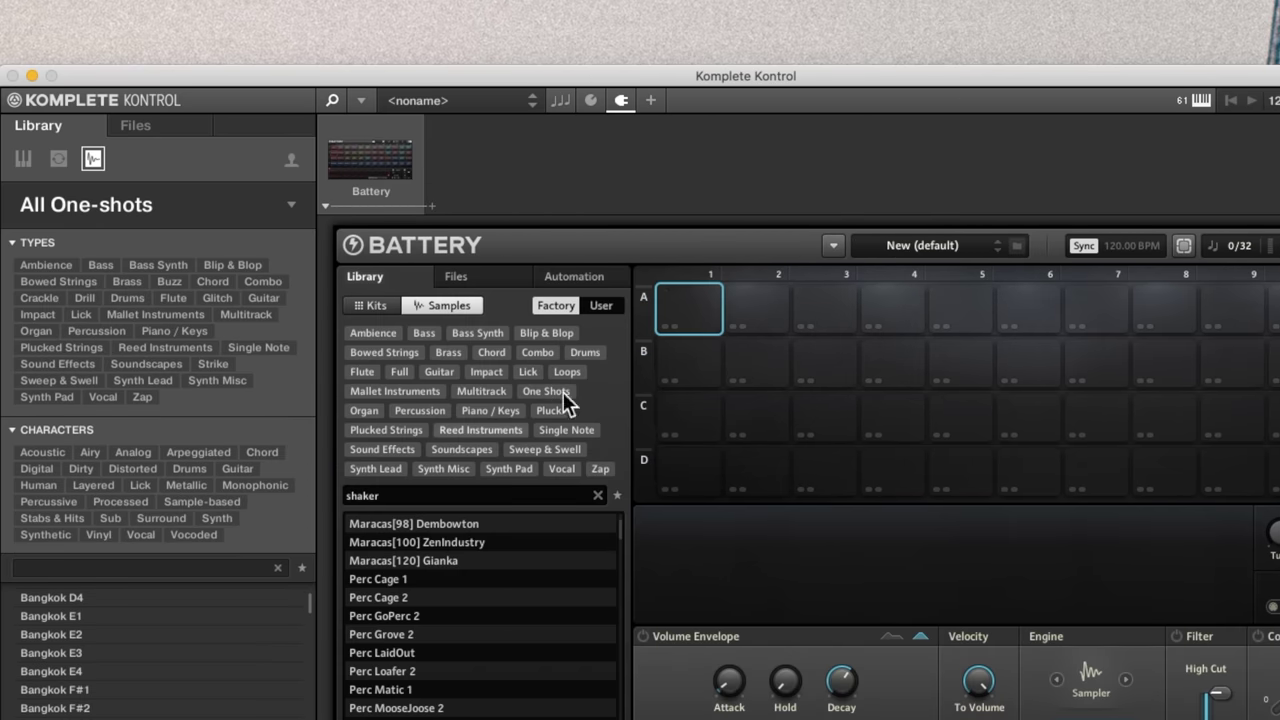
pyautogui.click(460, 274)
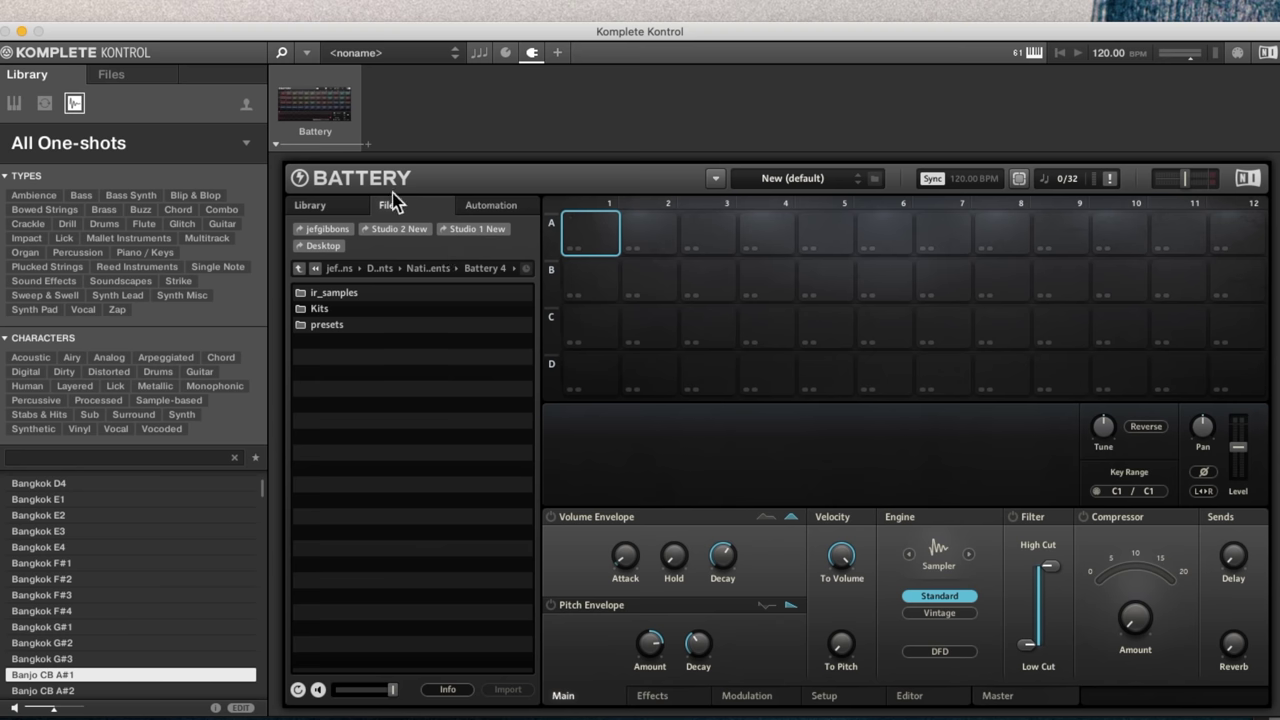
# Step: Browse Studio 1 New > NI Content Location > Faded Reels Library > Sounds > Battery Kits
pyautogui.click(480, 230)
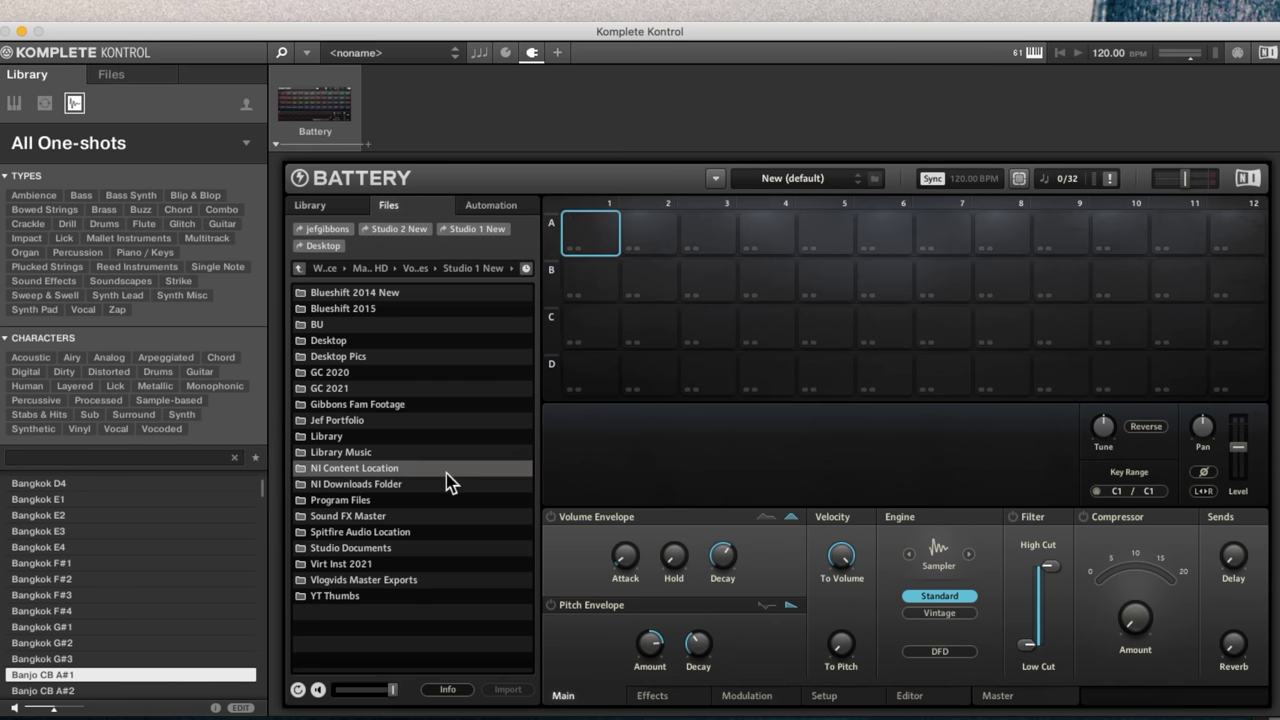
pyautogui.doubleClick(389, 470)
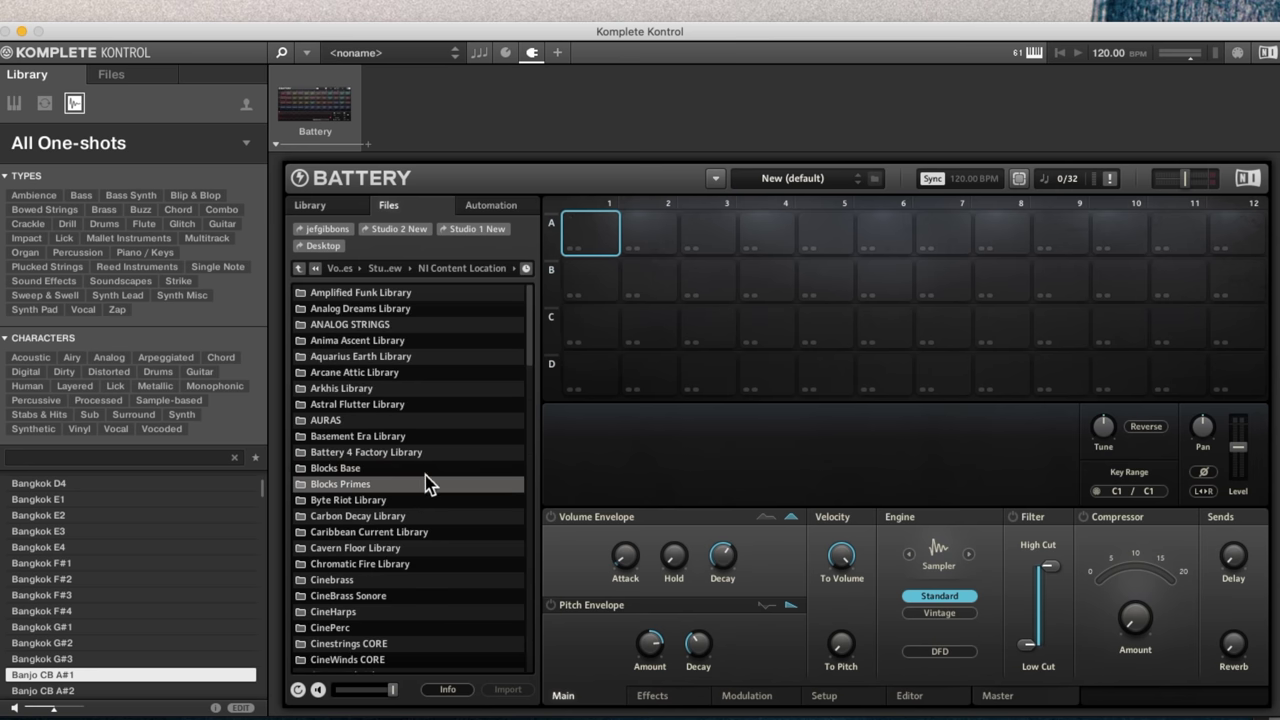
pyautogui.scroll(-2, 426, 466)
pyautogui.scroll(-10, 426, 466)
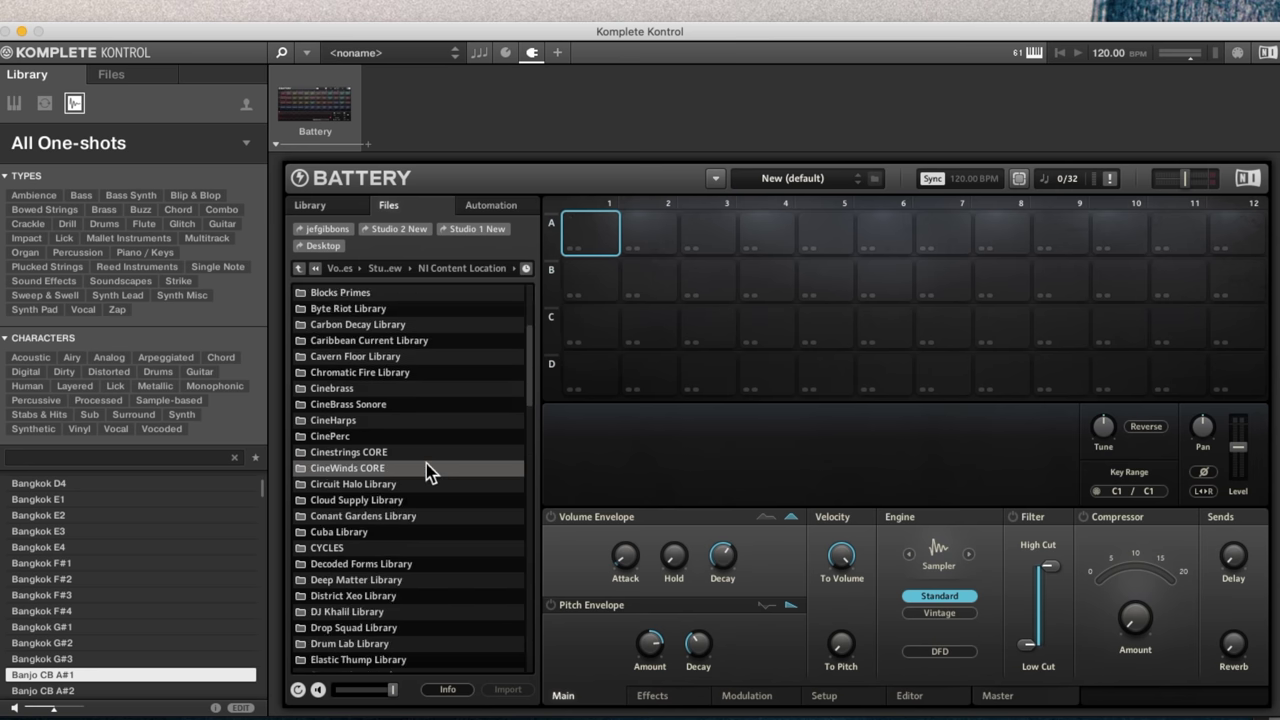
pyautogui.scroll(-10, 426, 463)
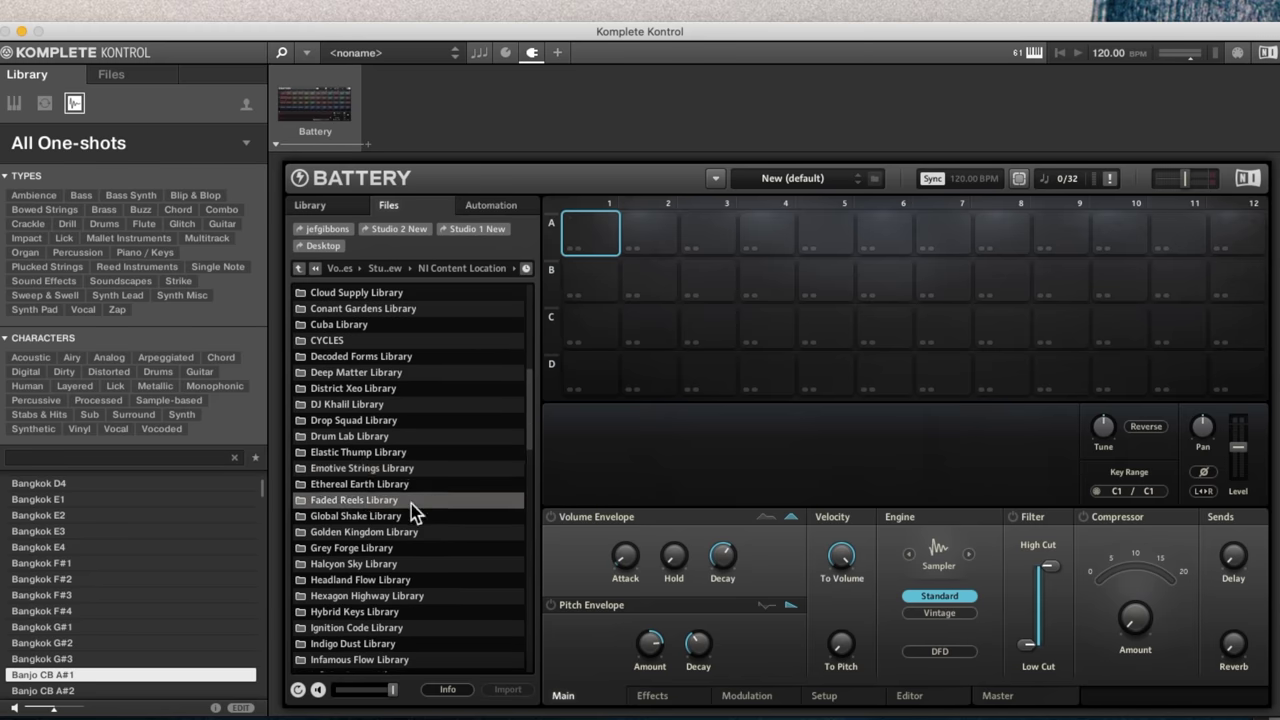
pyautogui.doubleClick(411, 504)
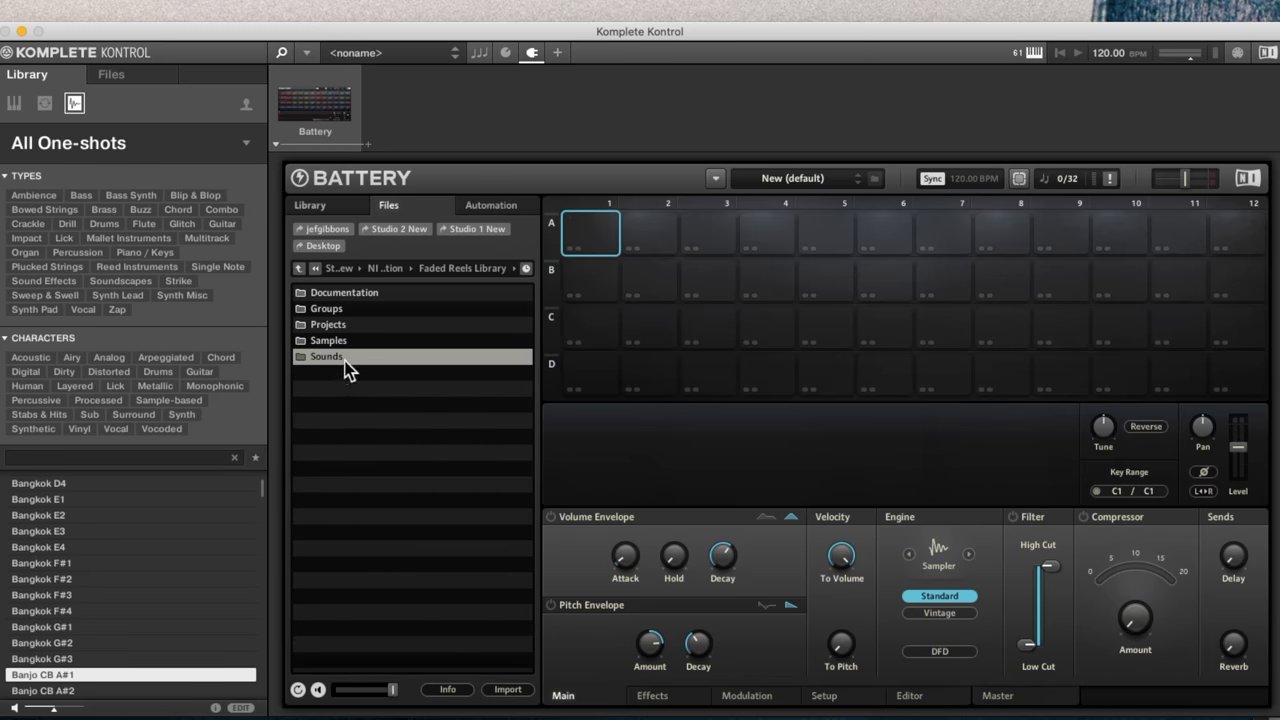
pyautogui.doubleClick(345, 358)
pyautogui.doubleClick(364, 326)
# Step: Select the Alias Switch Kit file in the browser
pyautogui.click(420, 308)
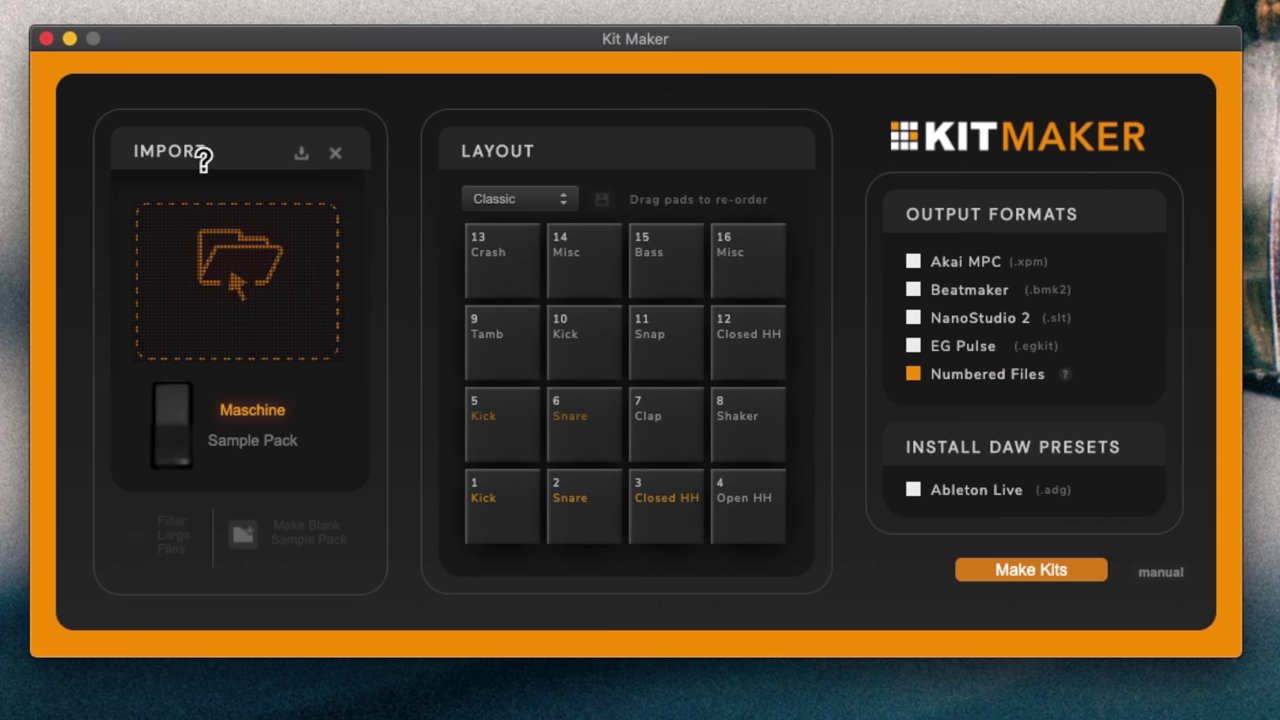
# Step: Import Crate Cuts Library > Groups > Kits into Kit Maker and generate numbered-file kits
pyautogui.click(383, 326)
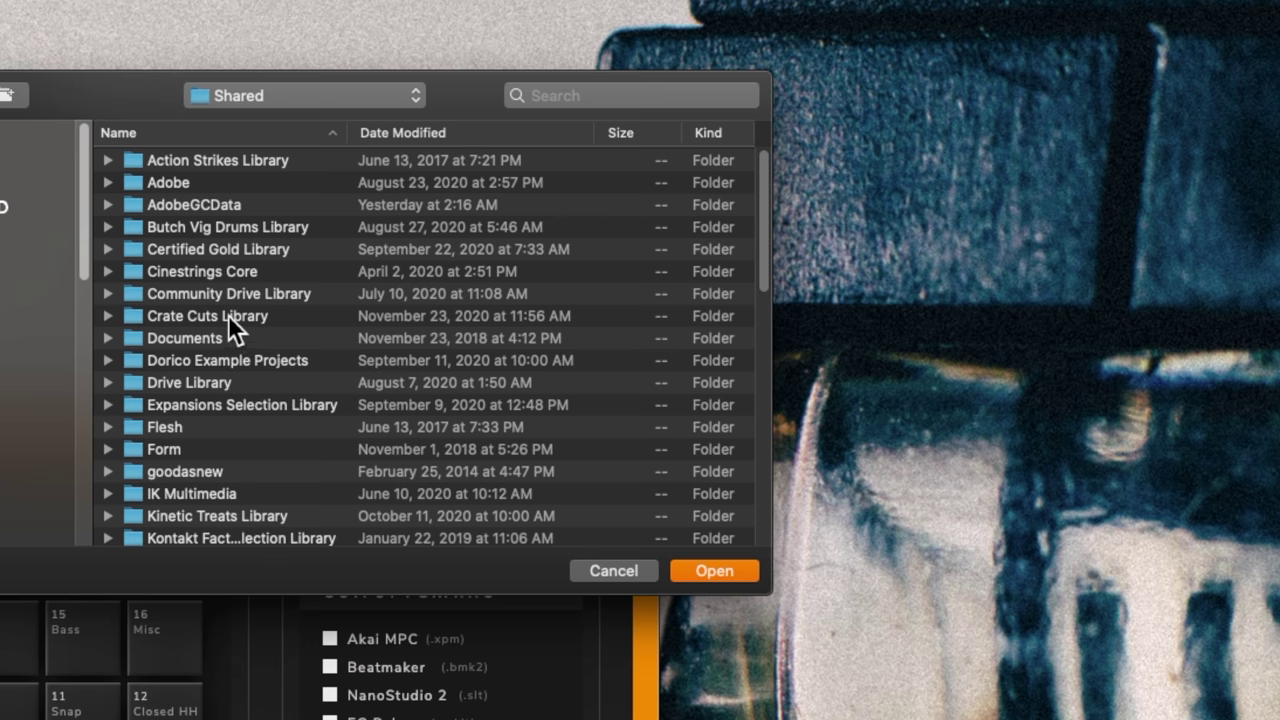
pyautogui.doubleClick(228, 315)
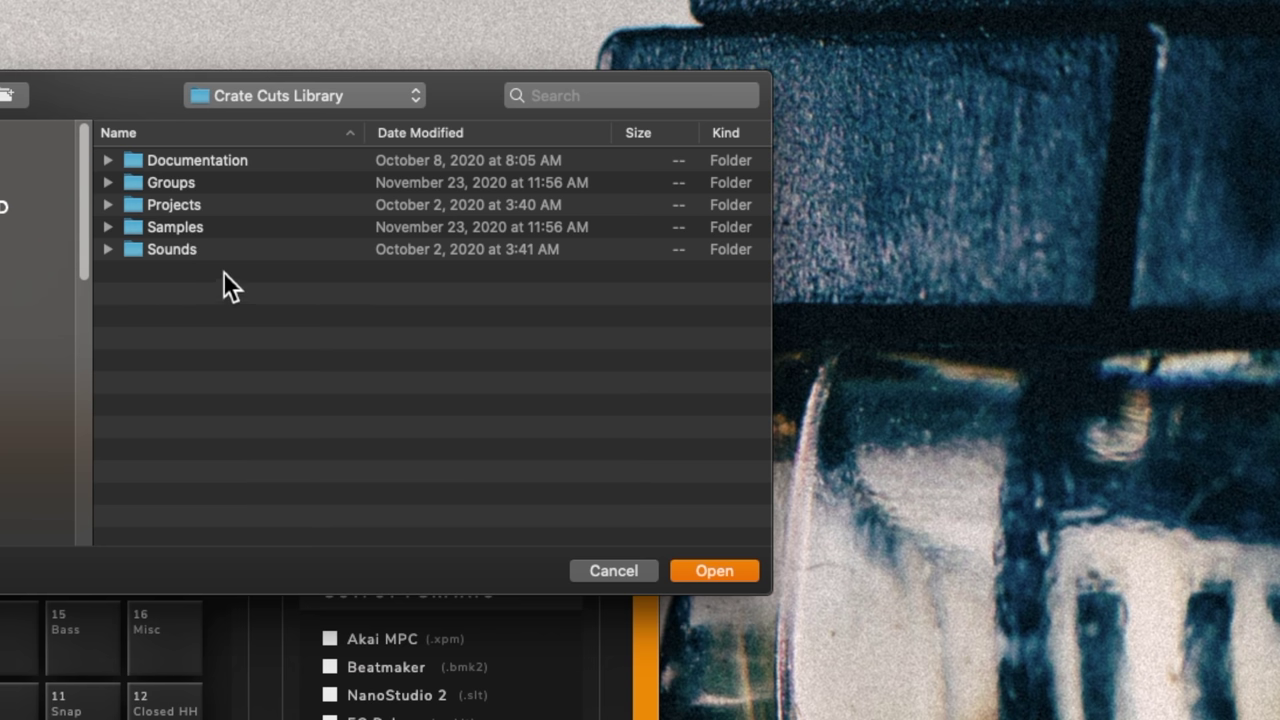
pyautogui.doubleClick(172, 181)
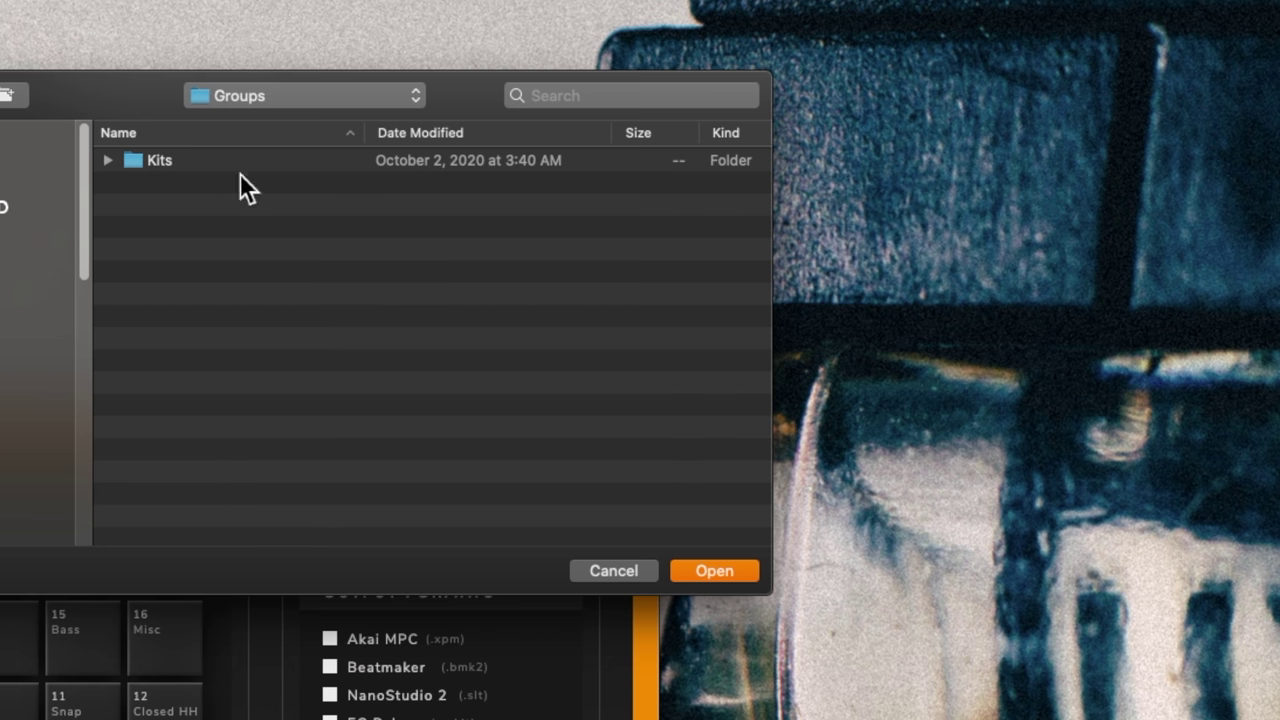
pyautogui.doubleClick(178, 159)
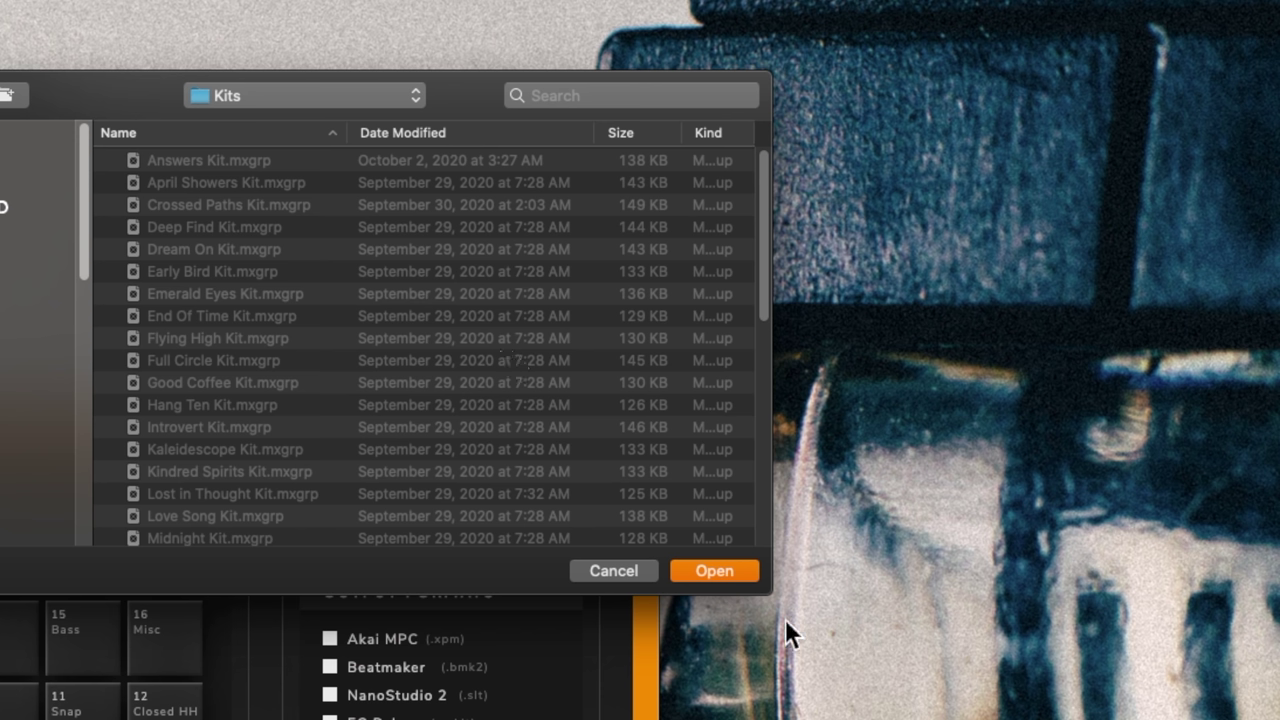
pyautogui.click(734, 574)
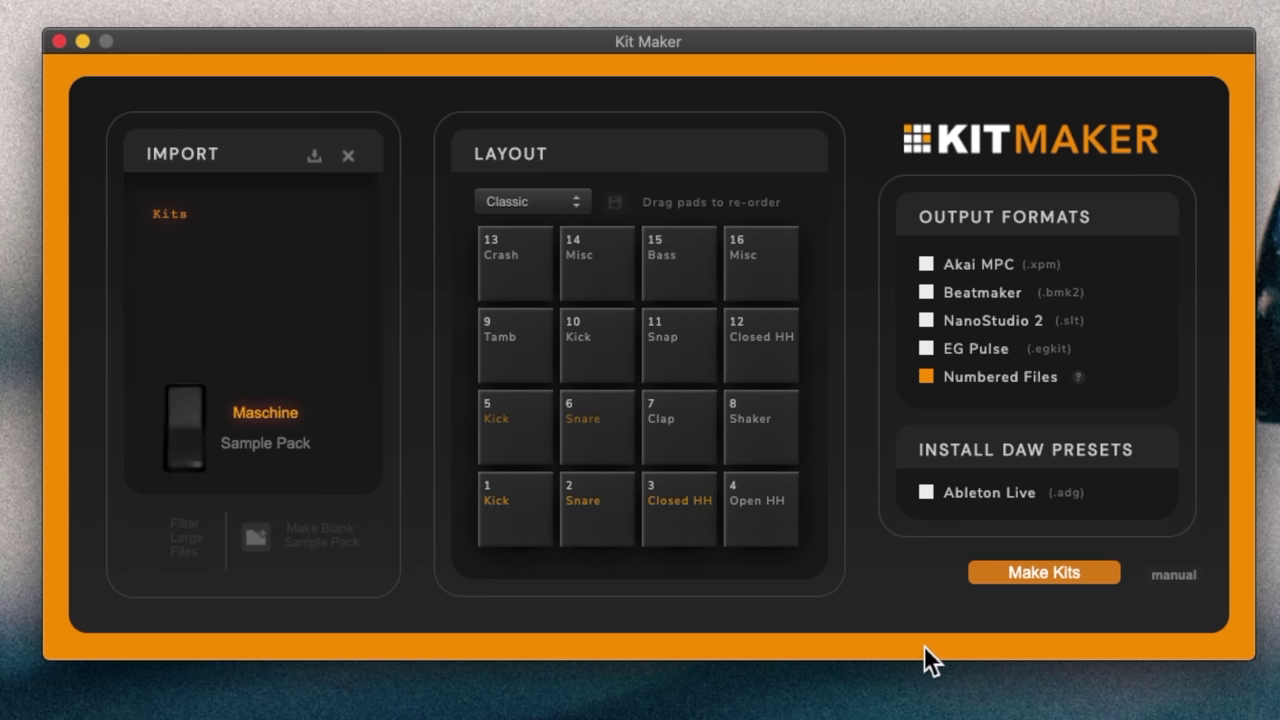
pyautogui.click(1075, 574)
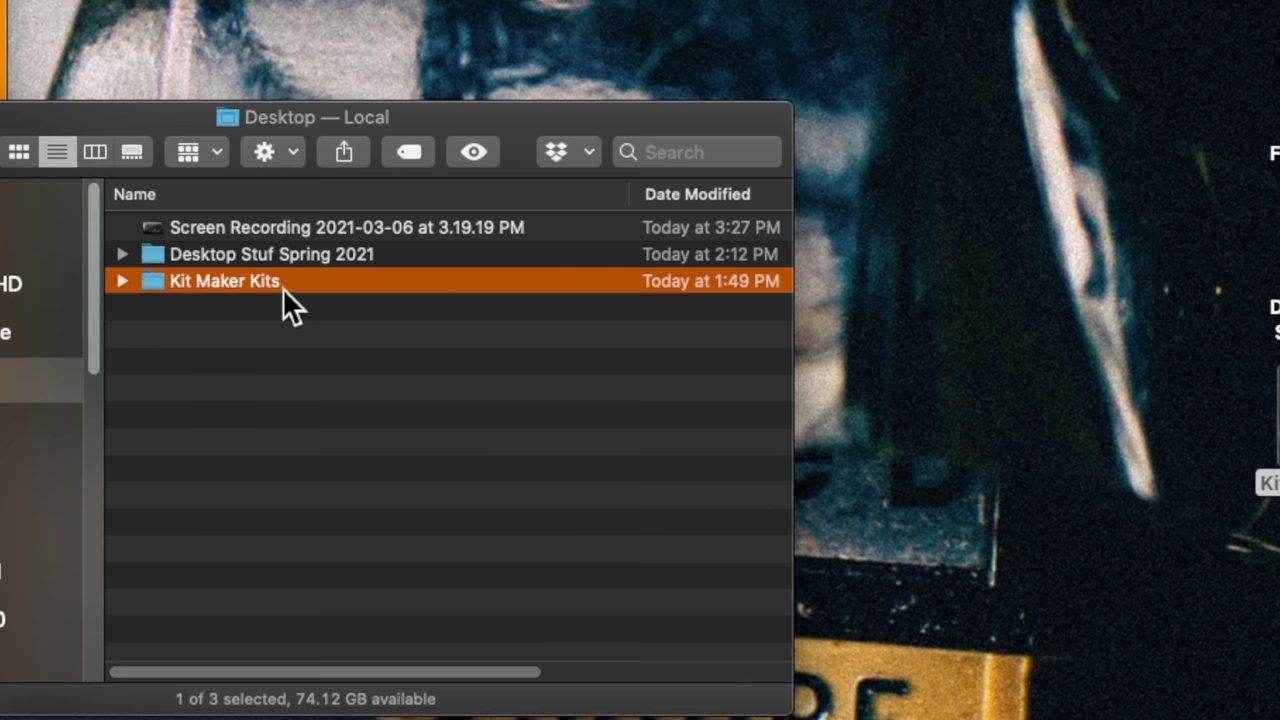
# Step: Open Kit Maker Kits > Numbered Kits > Maschine Kits > Crate Cuts Library in Finder and move the window right
pyautogui.click(278, 284)
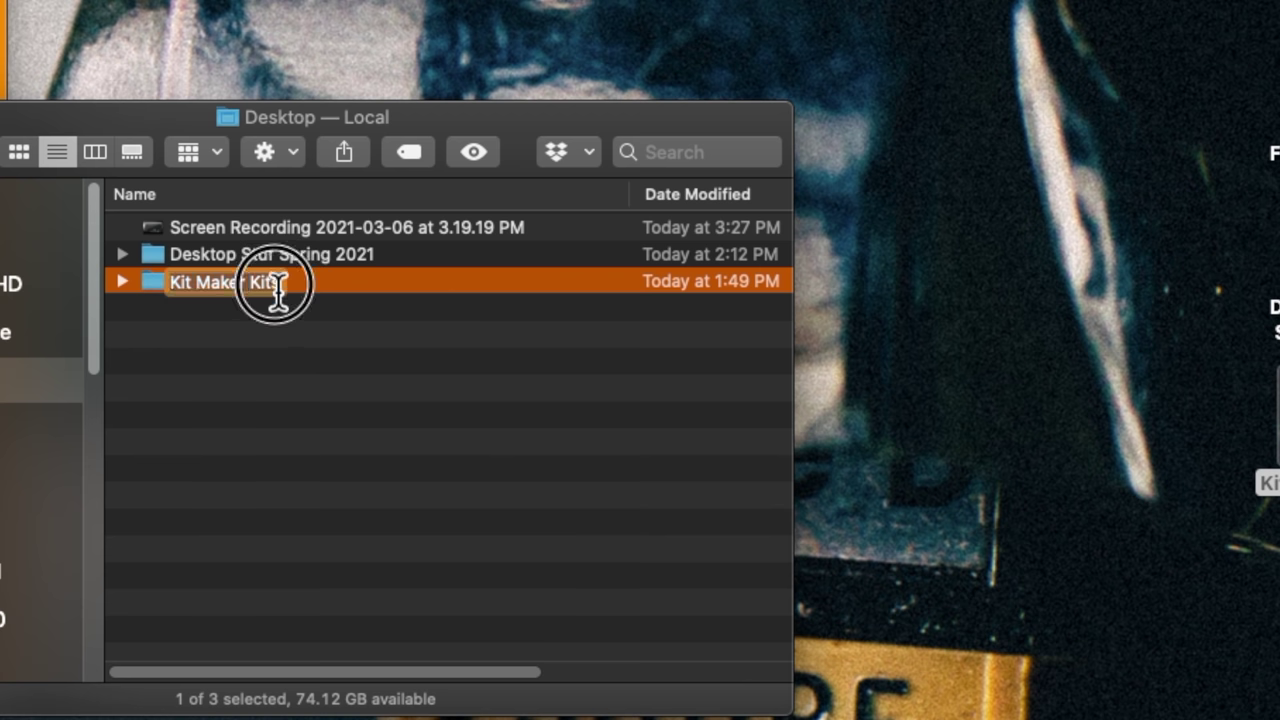
pyautogui.click(342, 285)
pyautogui.doubleClick(342, 285)
pyautogui.doubleClick(288, 227)
pyautogui.doubleClick(282, 227)
pyautogui.click(304, 230)
pyautogui.click(284, 227)
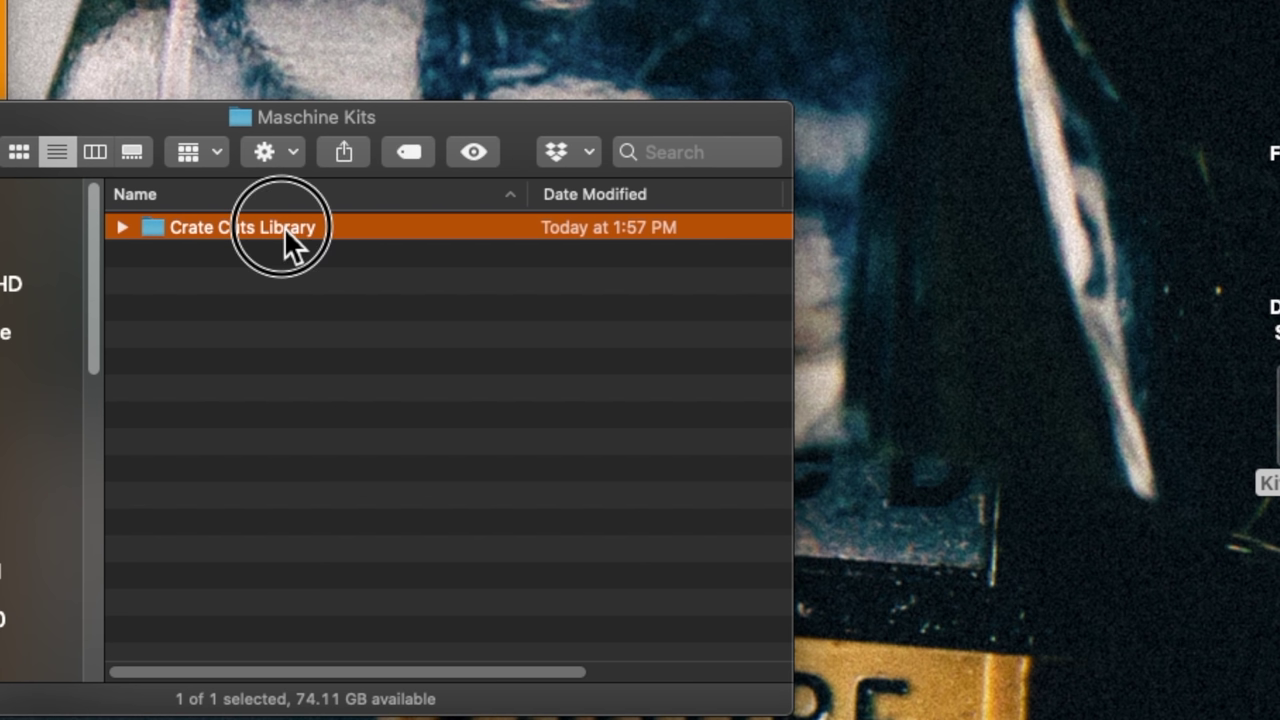
pyautogui.doubleClick(284, 227)
pyautogui.scroll(-10, 316, 316)
pyautogui.scroll(10, 316, 316)
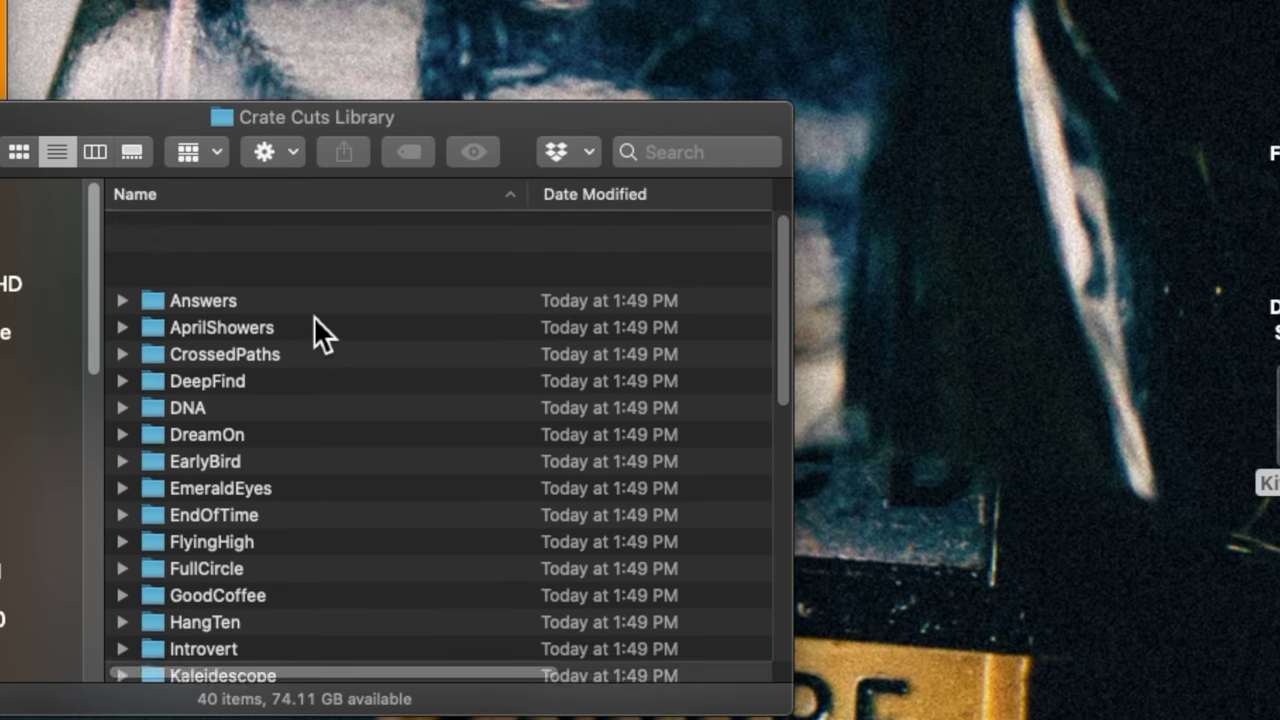
pyautogui.moveTo(450, 117); pyautogui.dragTo(760, 135)
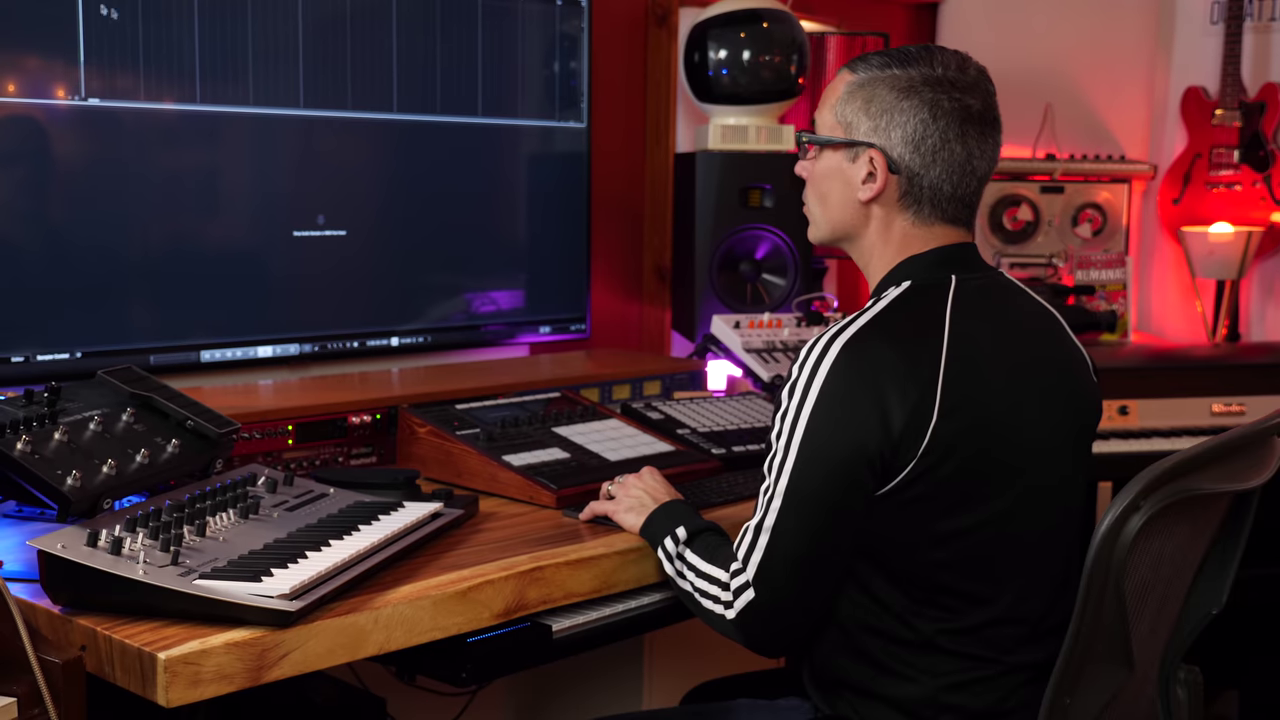
# Step: Add a Groove Agent SE instrument track and reposition its plugin window
pyautogui.press('t')
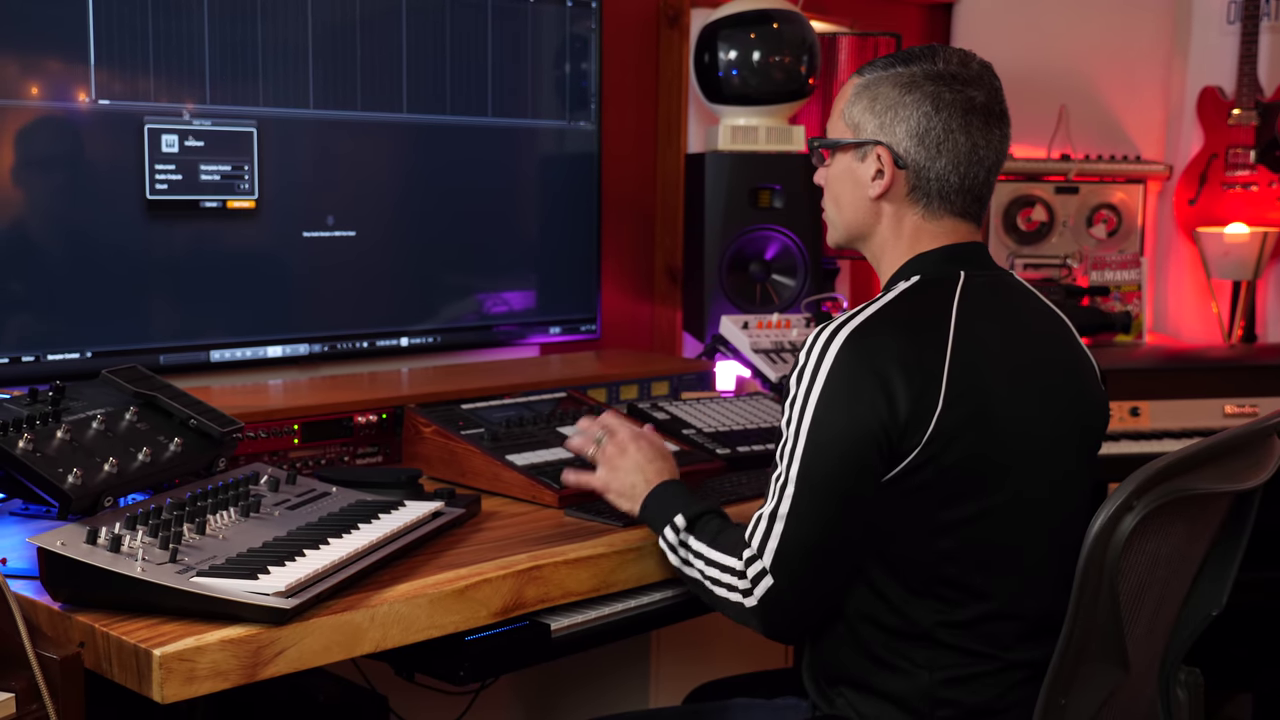
pyautogui.click(225, 166)
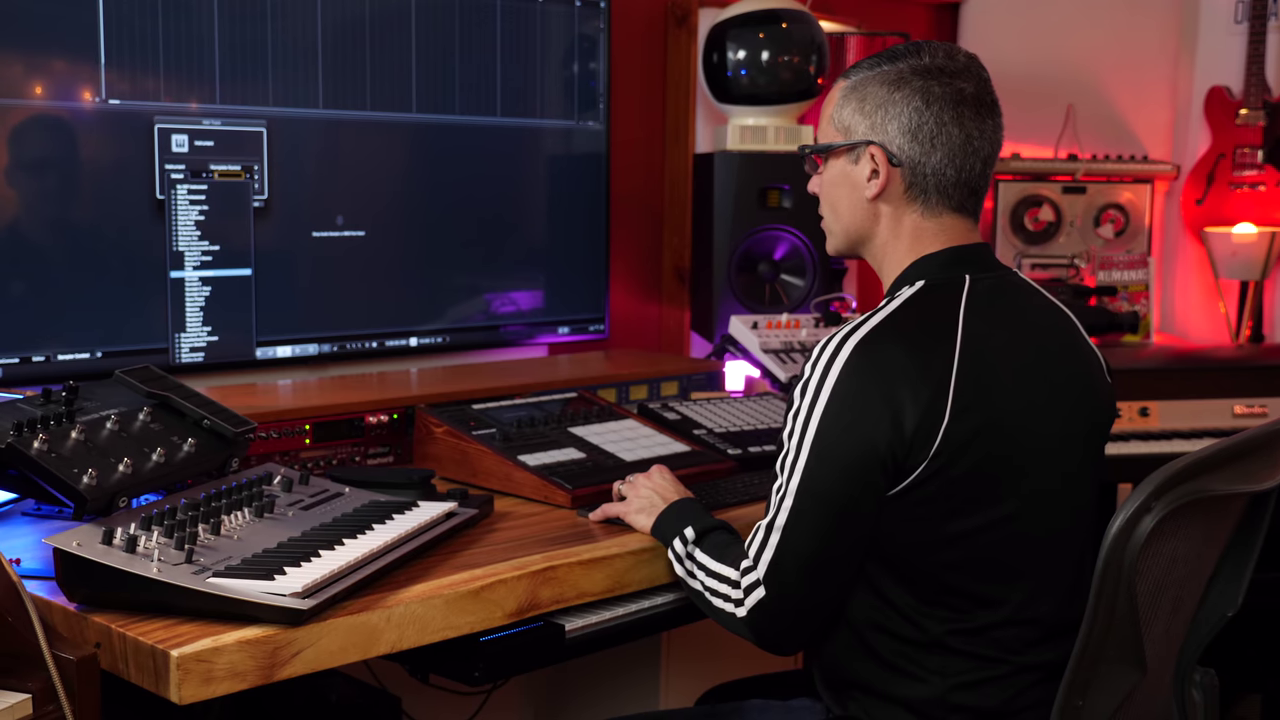
pyautogui.press('Up')
pyautogui.press('Up')
pyautogui.press('Up')
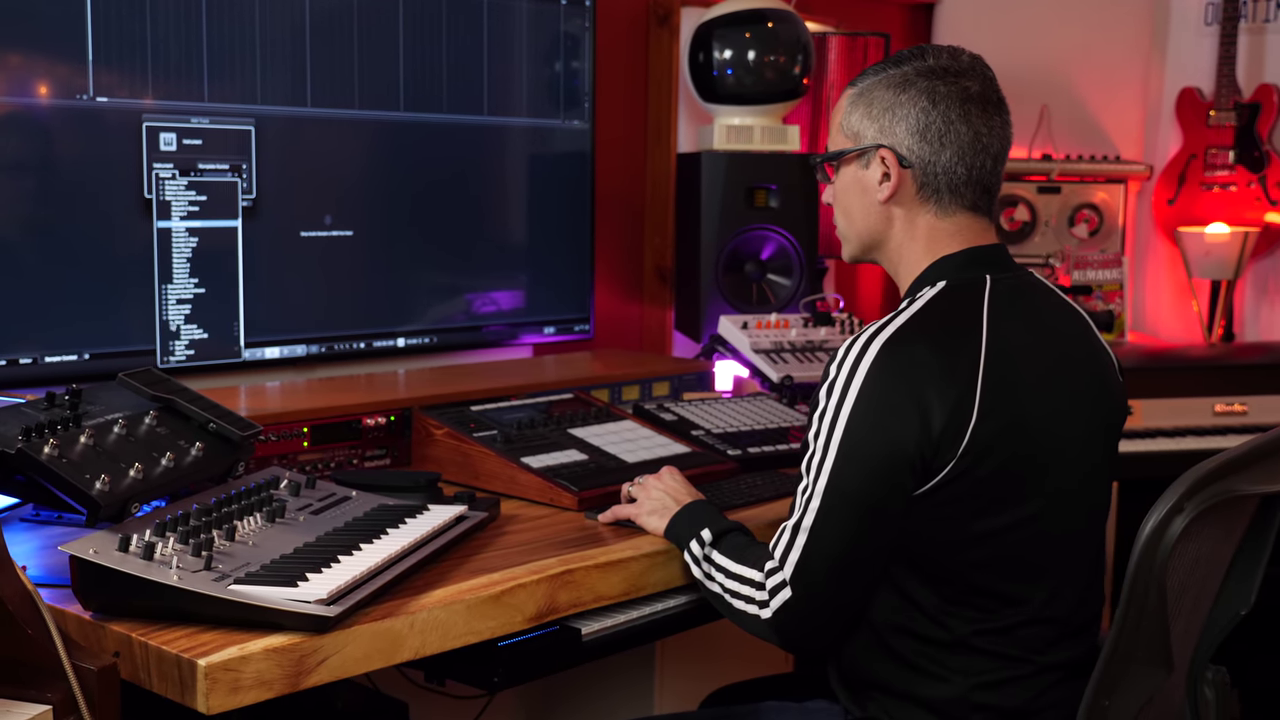
pyautogui.press('Return')
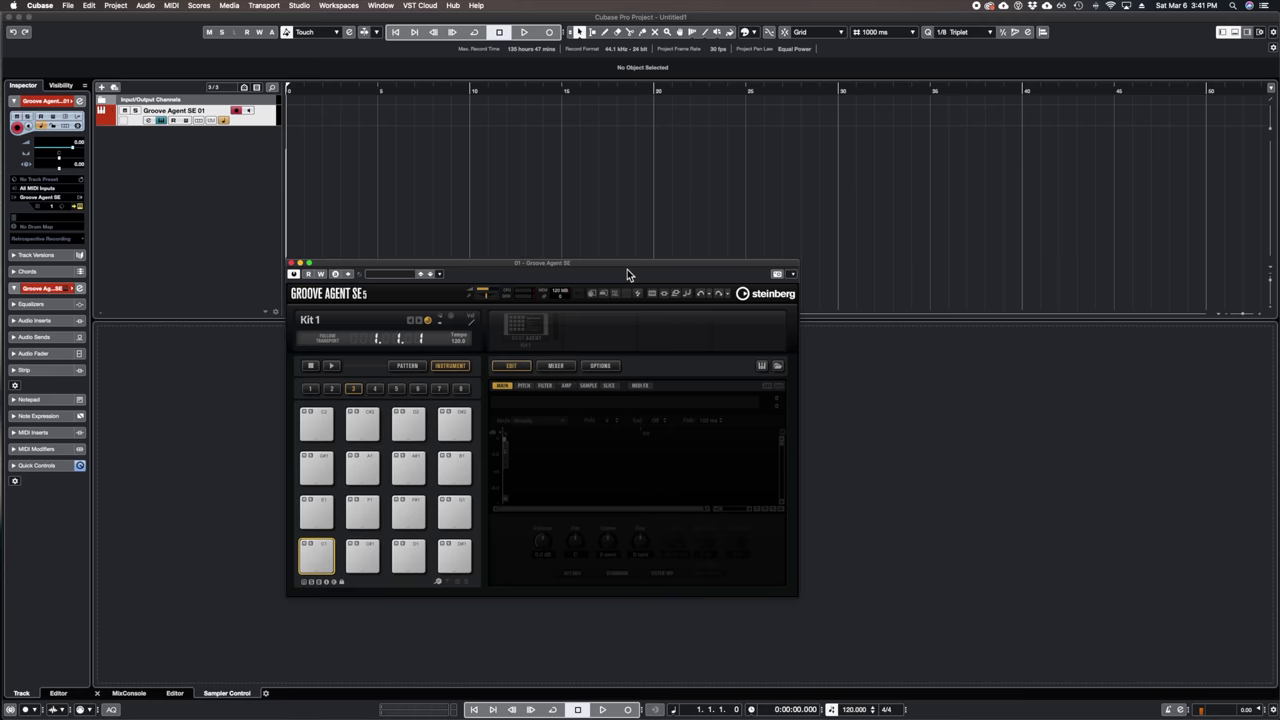
pyautogui.moveTo(627, 269); pyautogui.dragTo(723, 209)
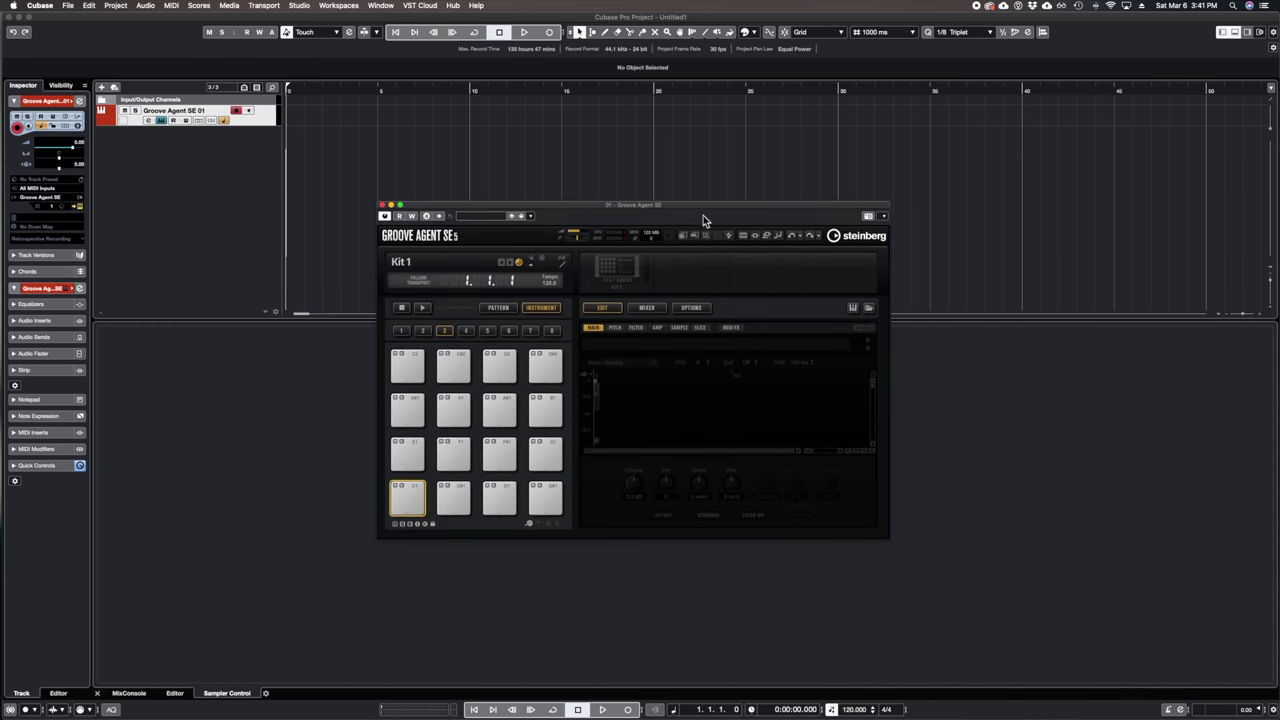
# Step: Open the DreamOn kit in Groove Agent's Browser and preview 01-Kick and 02-Snare
pyautogui.click(868, 308)
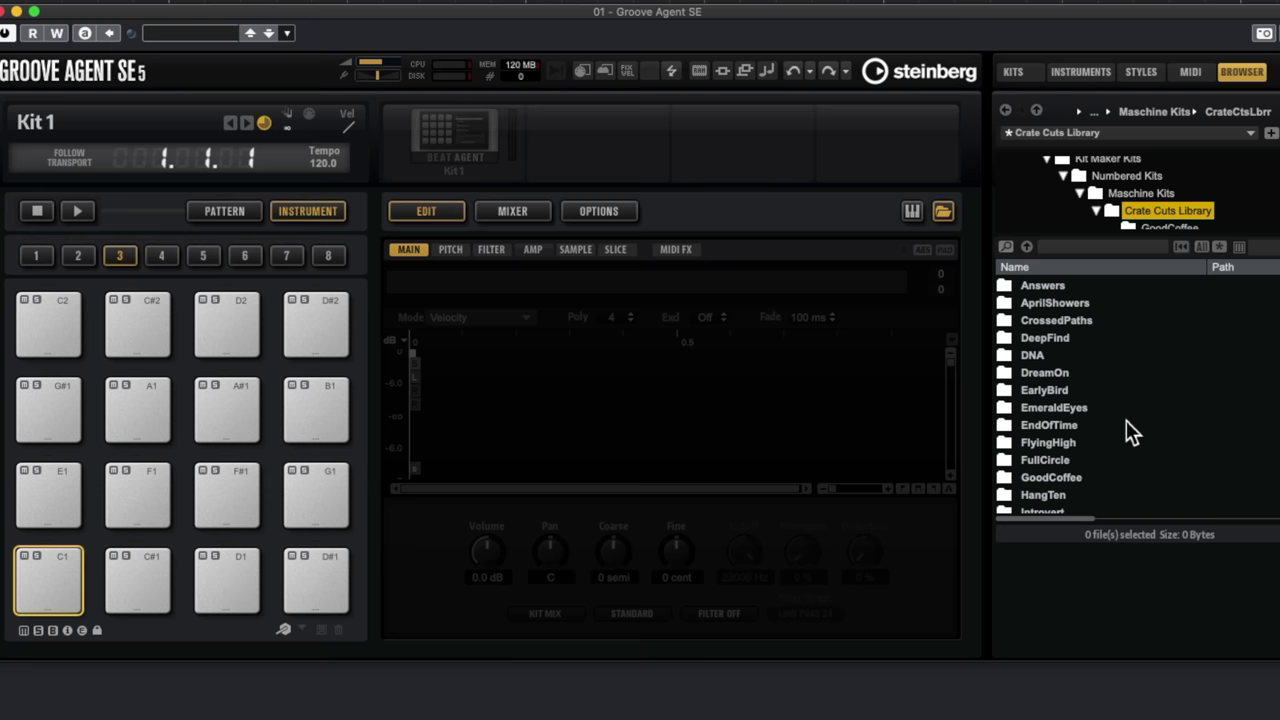
pyautogui.doubleClick(1062, 375)
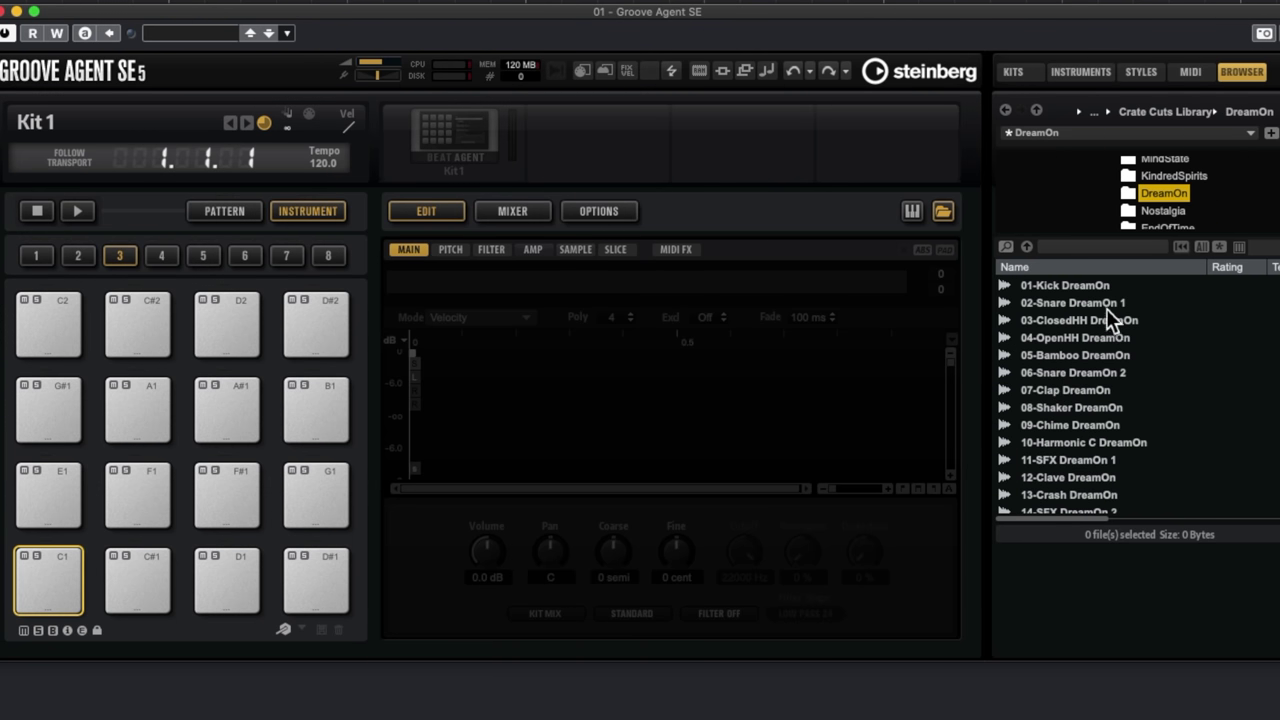
pyautogui.click(1069, 285)
pyautogui.click(1080, 303)
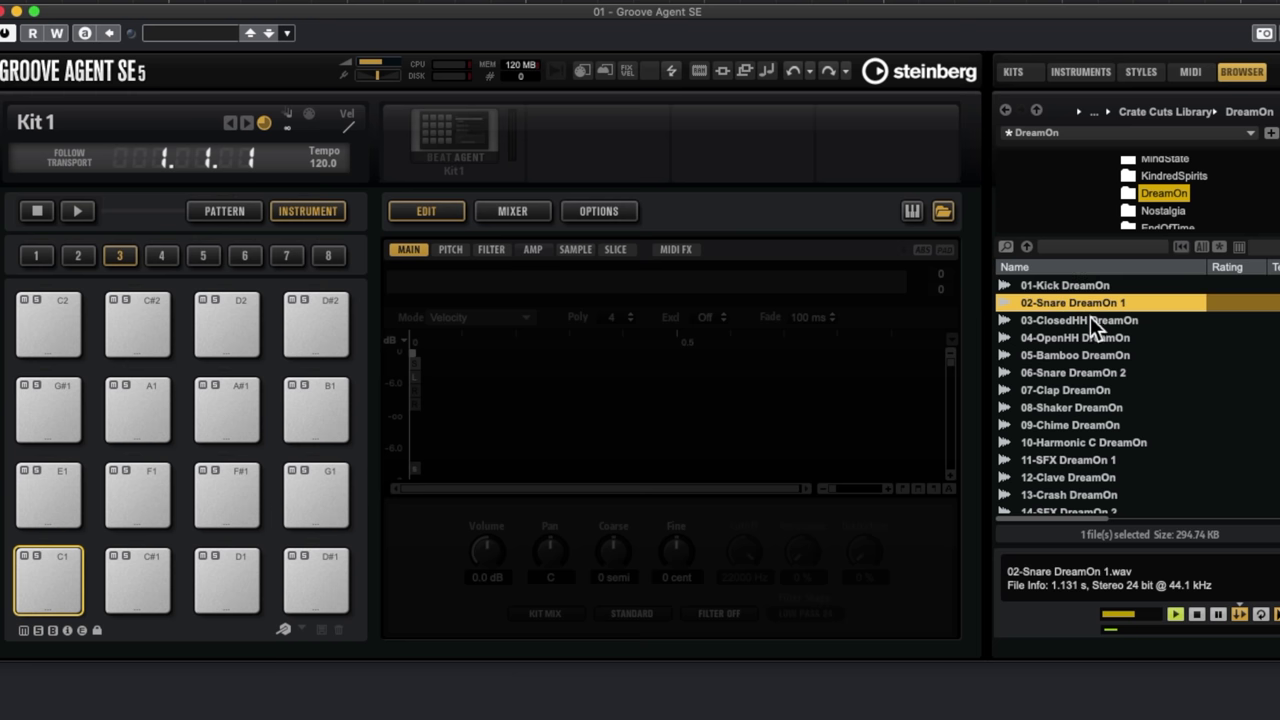
pyautogui.press('Up')
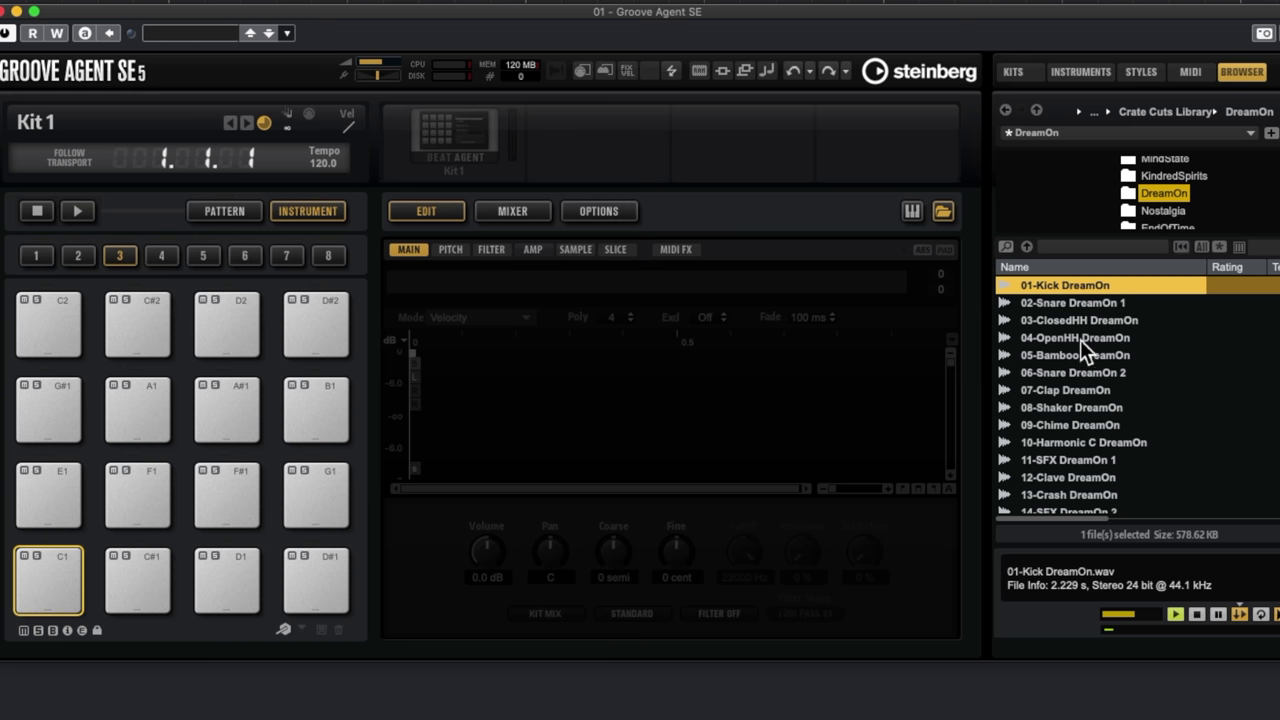
pyautogui.click(66, 440)
# Step: Load all 16 DreamOn samples onto pads from C1, then audition the snare and hi-hat
pyautogui.press('super+a')
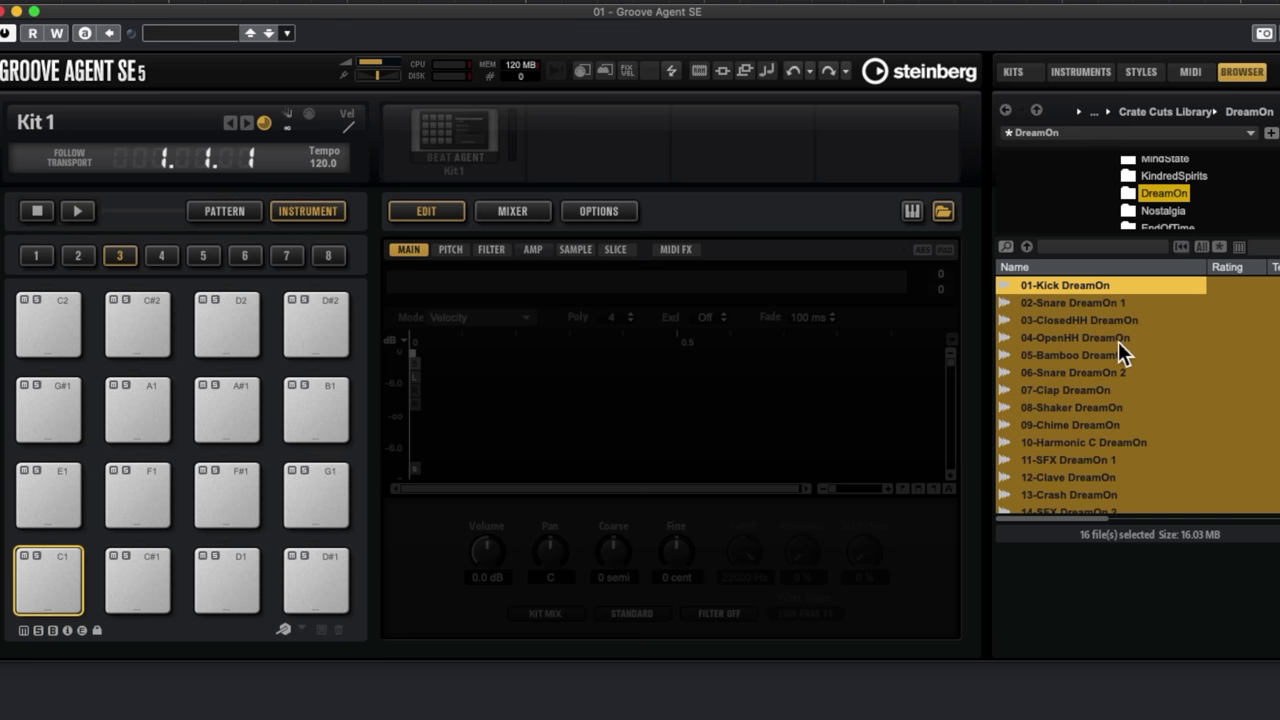
pyautogui.moveTo(1062, 288); pyautogui.dragTo(35, 606)
pyautogui.click(140, 580)
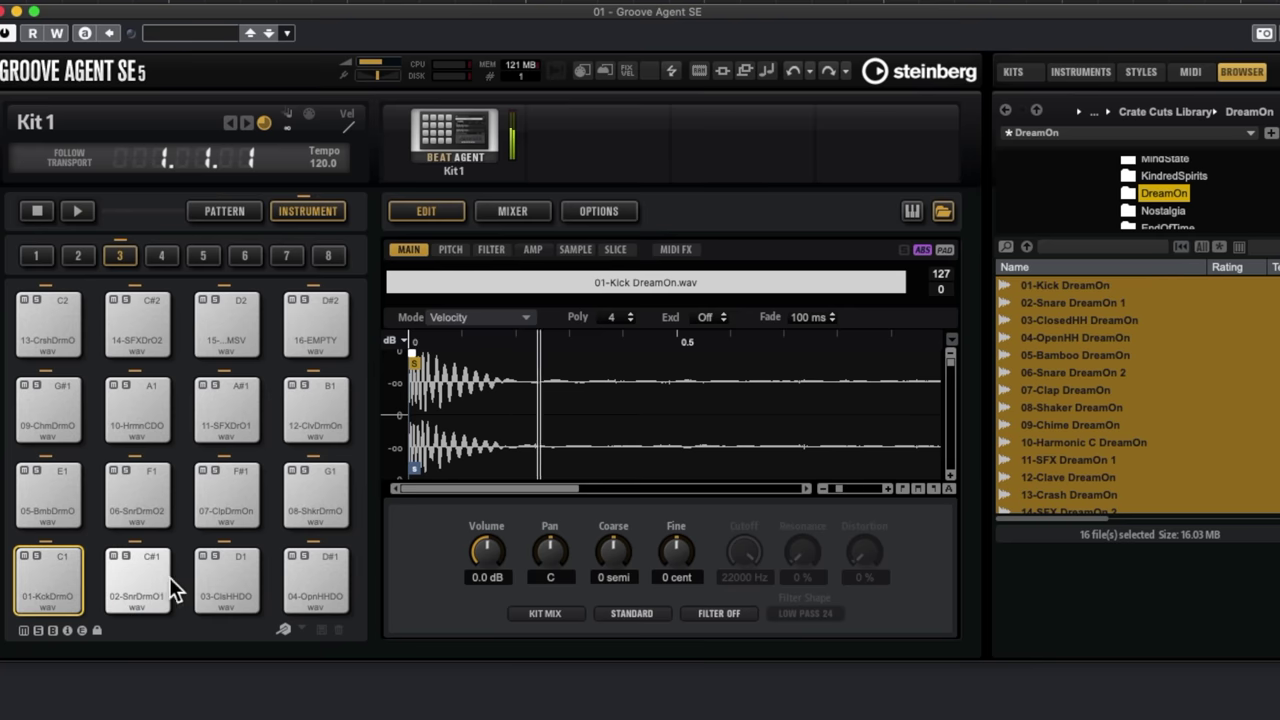
pyautogui.click(220, 581)
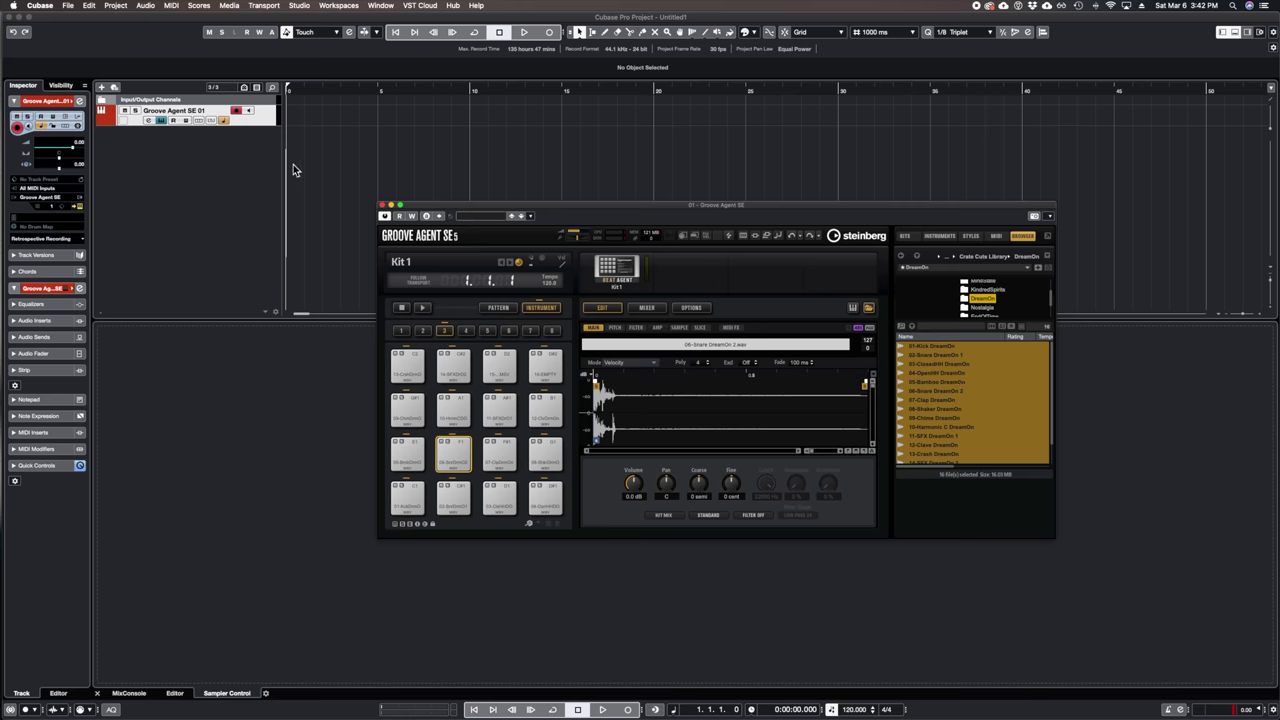
# Step: Close Groove Agent, add a Reason Rack Plugin instrument track, and open its browser
pyautogui.click(381, 205)
pyautogui.doubleClick(231, 192)
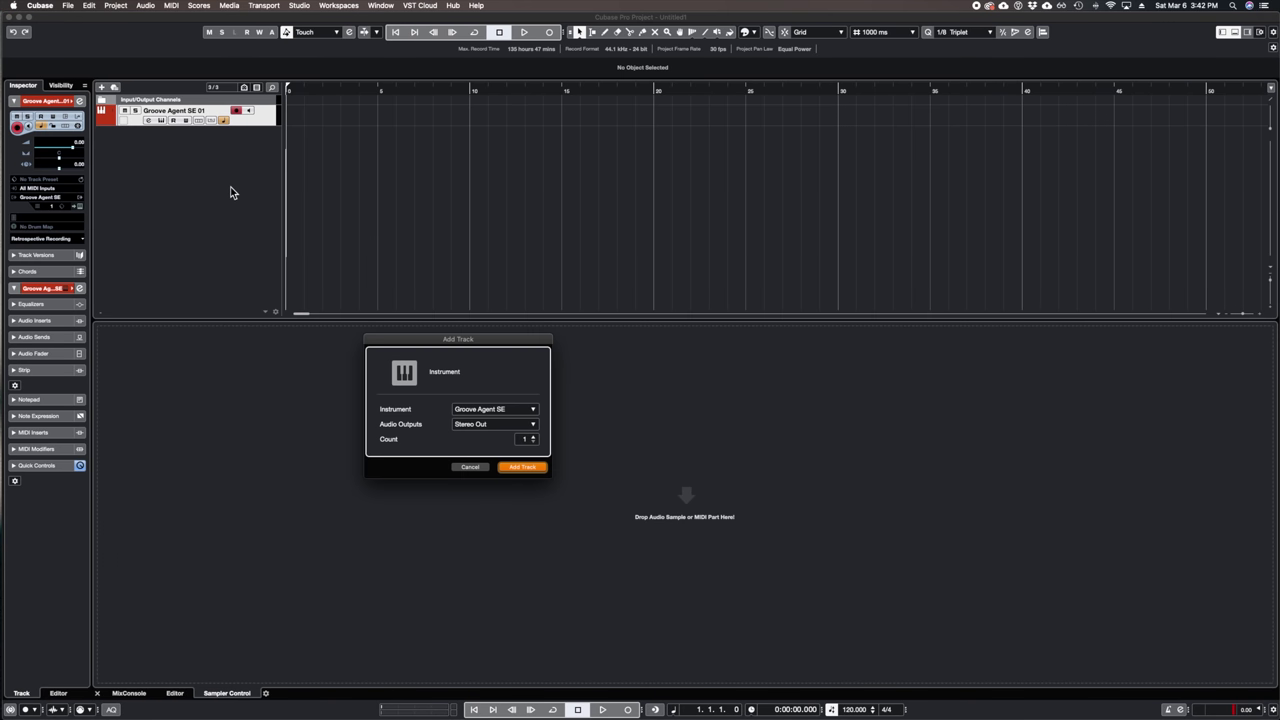
pyautogui.press('Return')
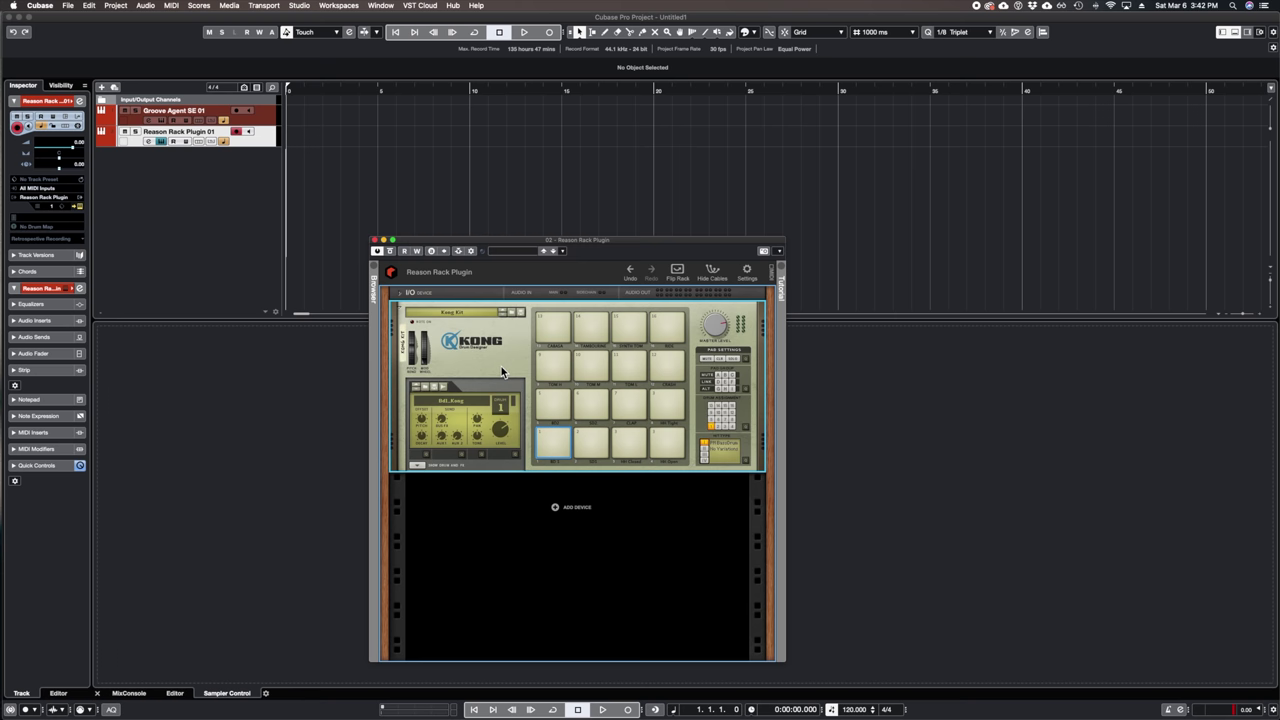
pyautogui.click(376, 272)
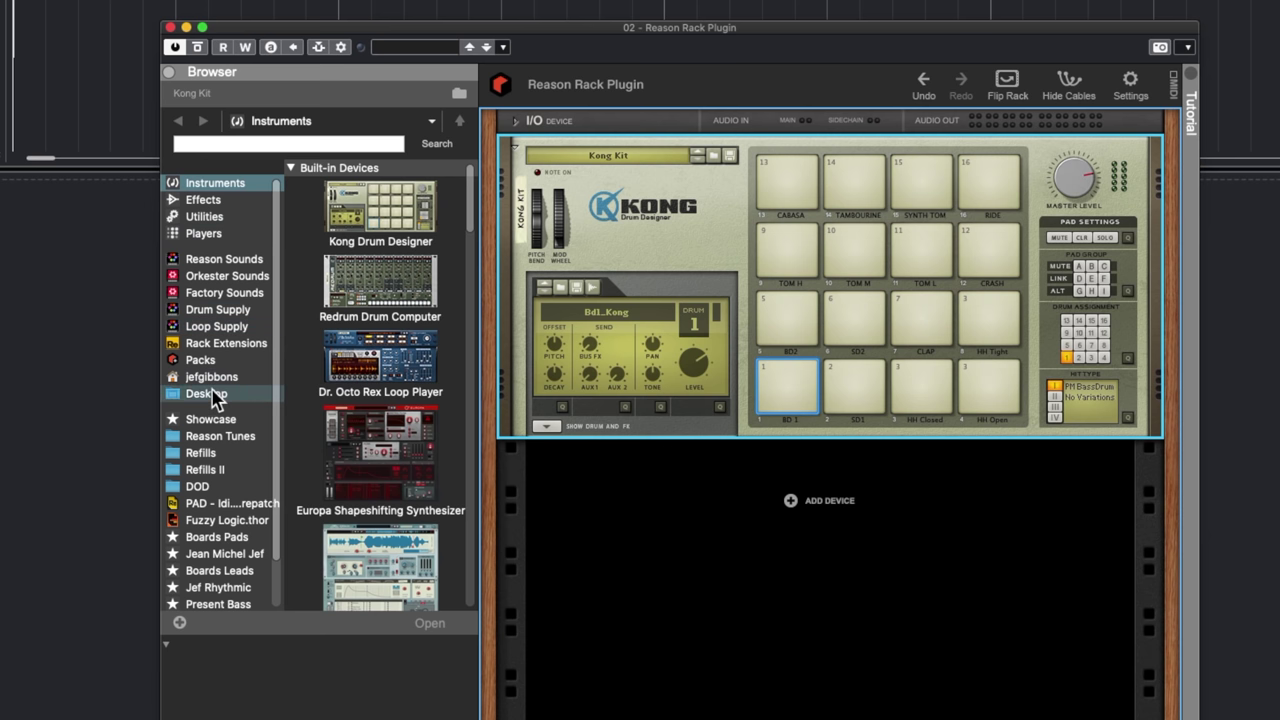
# Step: Load all 16 Kaleidoscope samples from Desktop > Kit Maker Kits > Crate Cuts Library onto Kong from pad 1
pyautogui.click(395, 446)
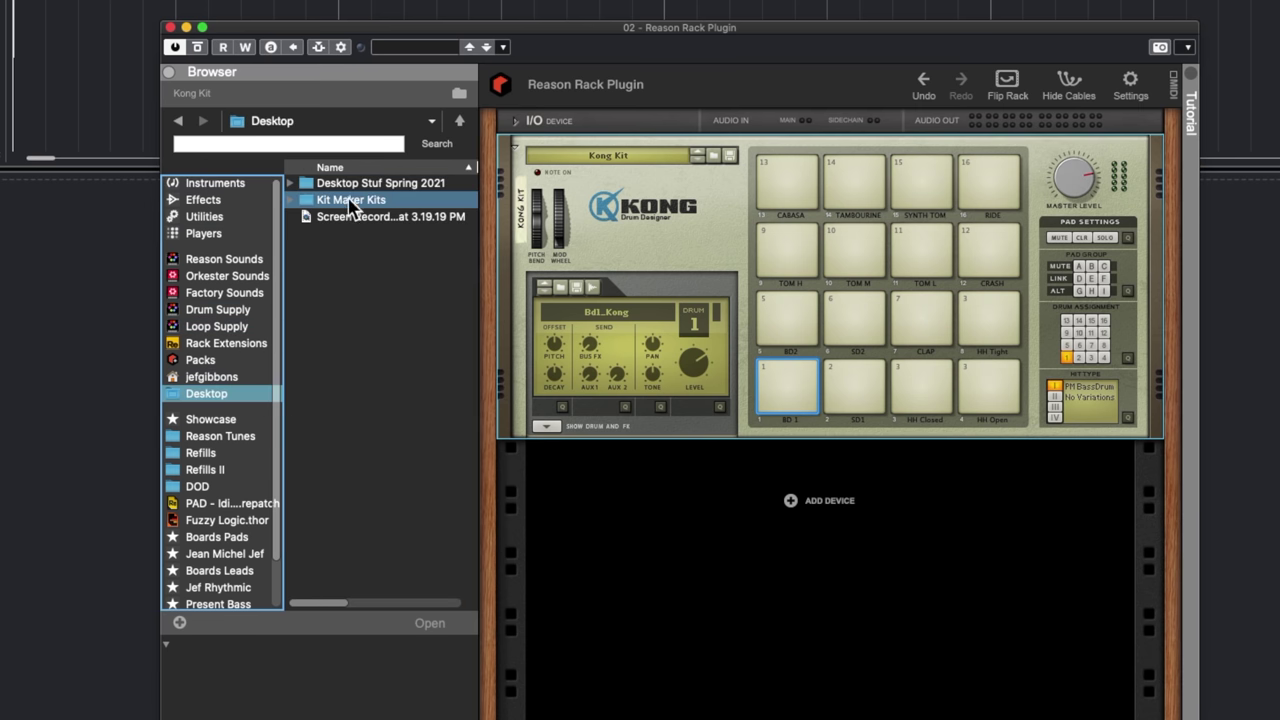
pyautogui.doubleClick(452, 483)
pyautogui.doubleClick(371, 183)
pyautogui.doubleClick(380, 184)
pyautogui.click(378, 184)
pyautogui.doubleClick(391, 184)
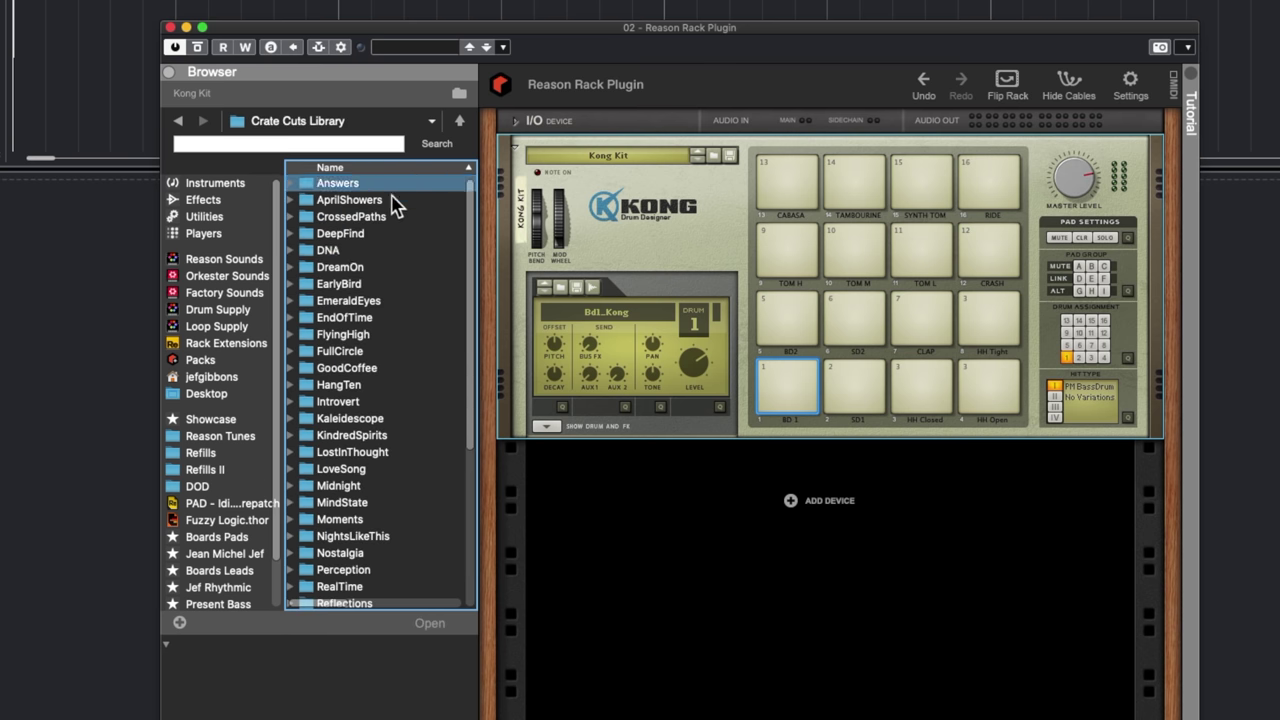
pyautogui.doubleClick(367, 424)
pyautogui.press('super+a')
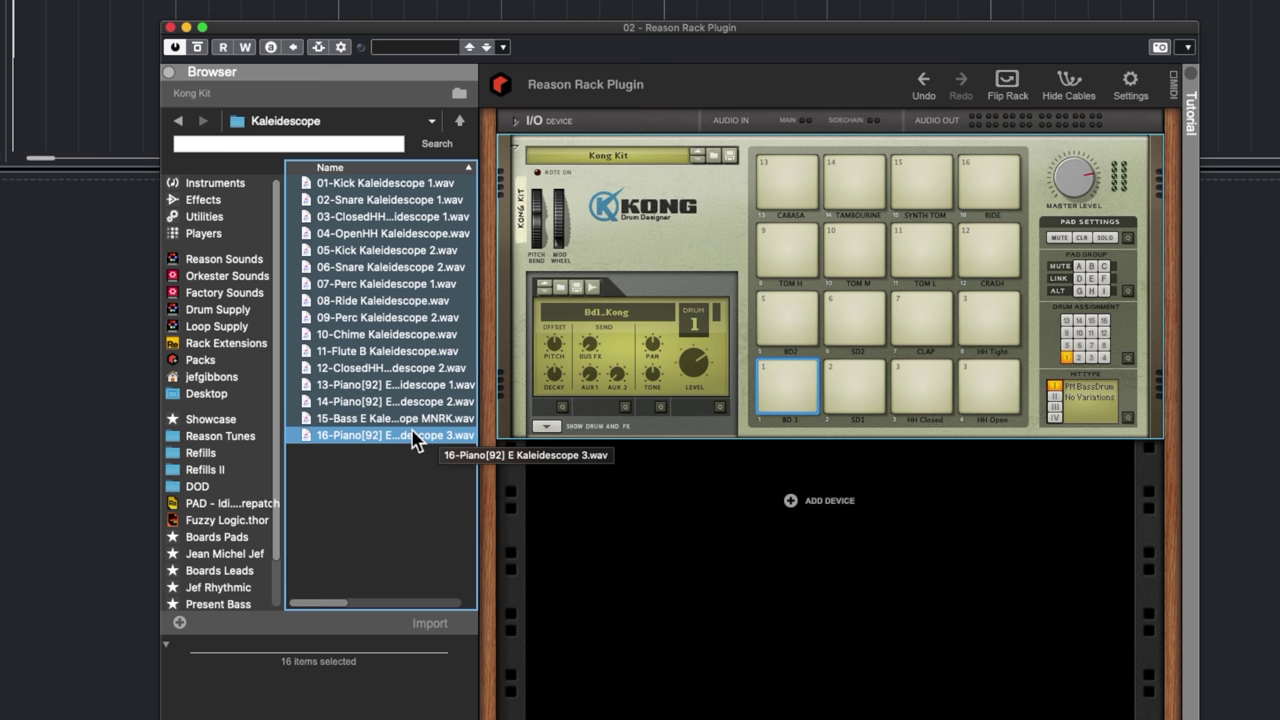
pyautogui.moveTo(391, 200); pyautogui.dragTo(790, 392)
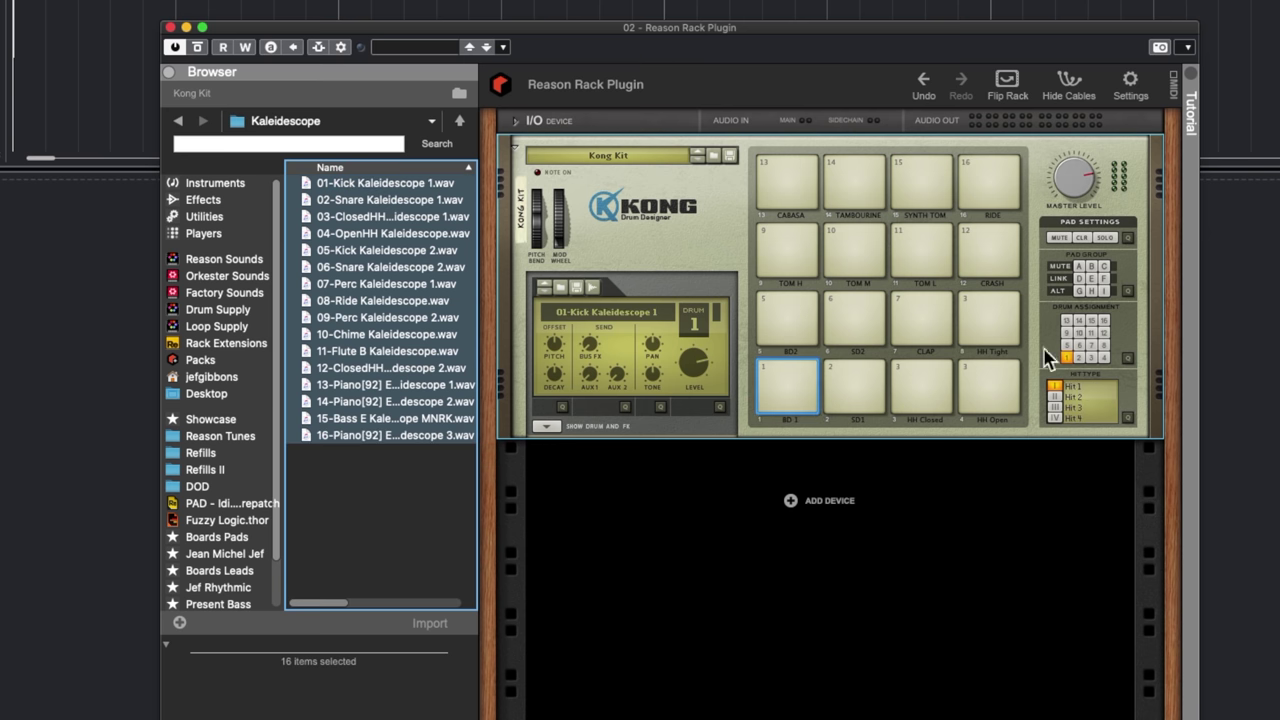
# Step: Audition Kong pads 2 through 12 in turn
pyautogui.click(851, 389)
pyautogui.click(922, 388)
pyautogui.click(1012, 405)
pyautogui.click(808, 326)
pyautogui.click(851, 331)
pyautogui.click(920, 322)
pyautogui.click(987, 330)
pyautogui.click(810, 265)
pyautogui.click(871, 266)
pyautogui.click(938, 265)
pyautogui.click(990, 255)
# Step: Replay the kick and hi-hat, select pad 4 (HH Open), and set its hit type to Hit 1
pyautogui.click(803, 402)
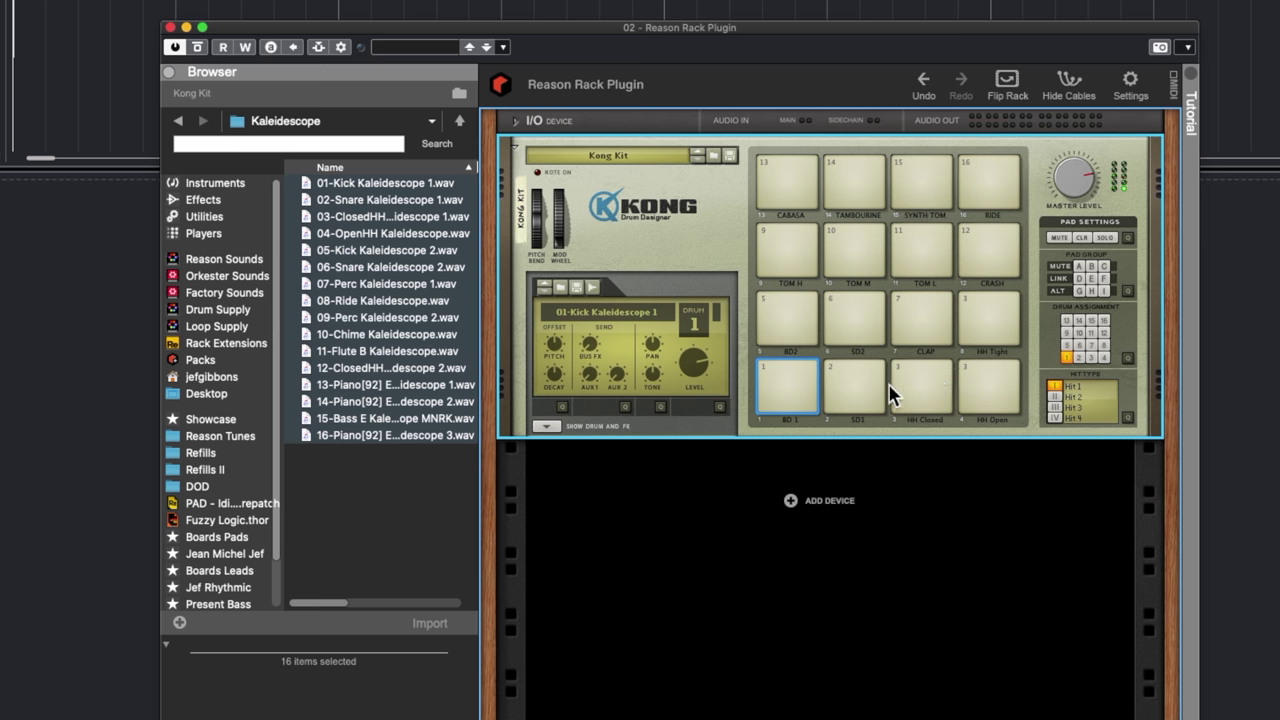
pyautogui.click(924, 392)
pyautogui.click(803, 400)
pyautogui.click(986, 404)
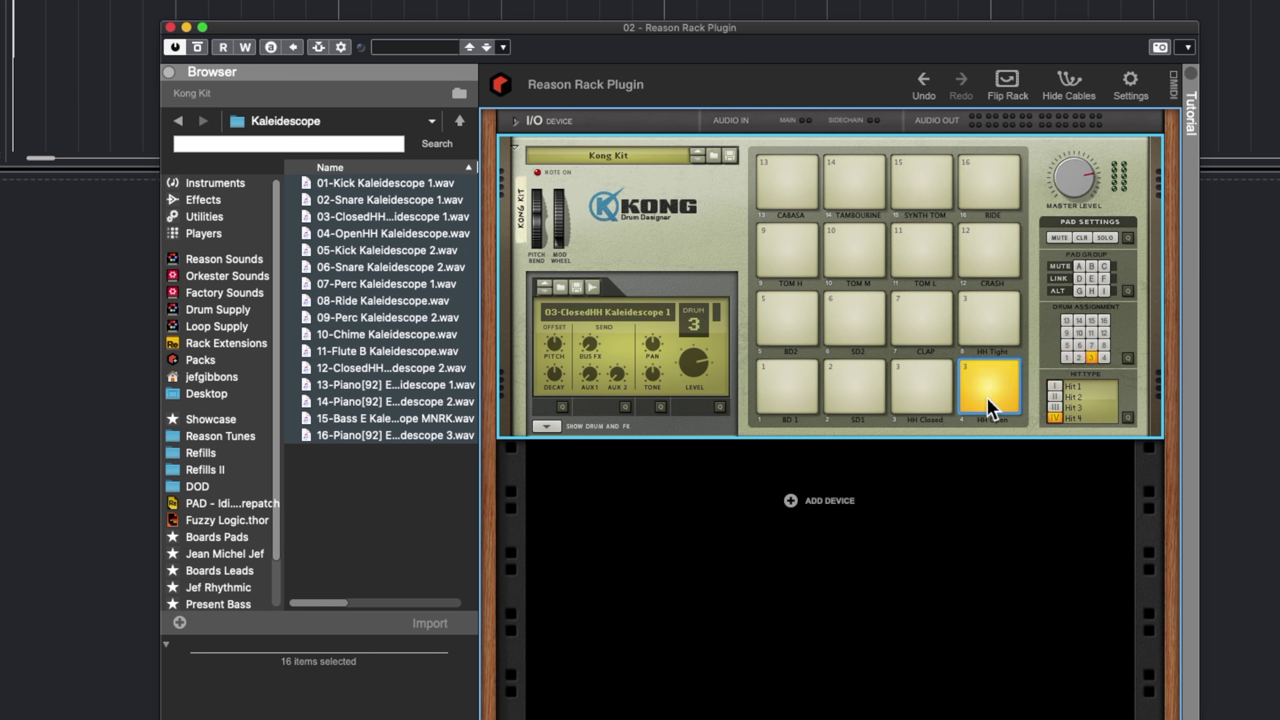
pyautogui.click(1063, 385)
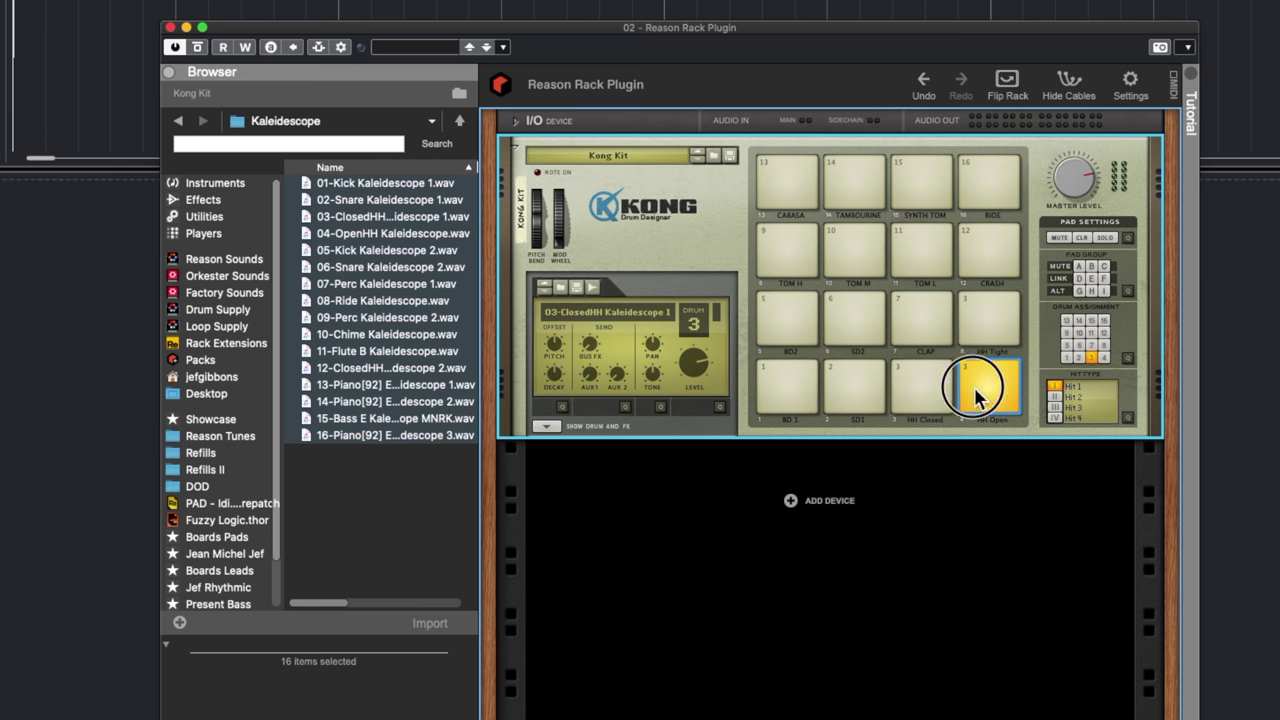